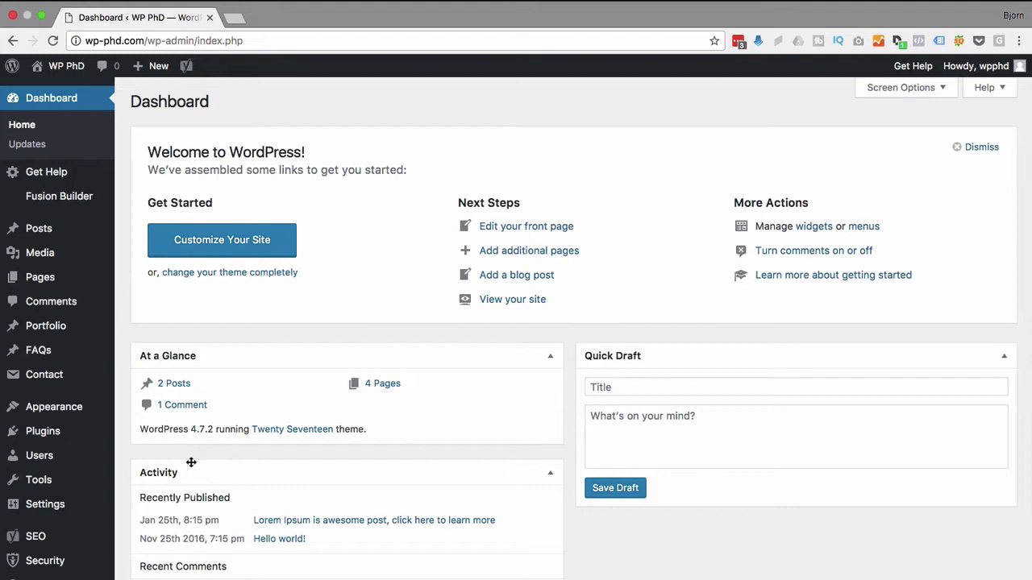
Step: Search the new-plugin directory for "instagram feed"
{"action": "mouse_move", "coordinate": [51, 435]}
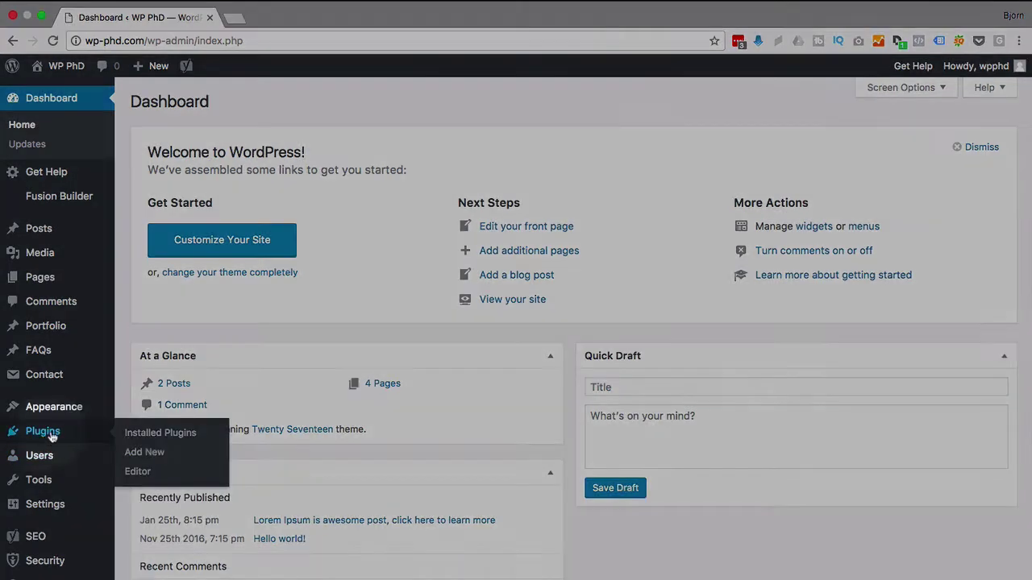
{"action": "left_click", "coordinate": [144, 453]}
{"action": "left_click", "coordinate": [849, 142]}
{"action": "type", "text": "inta"}
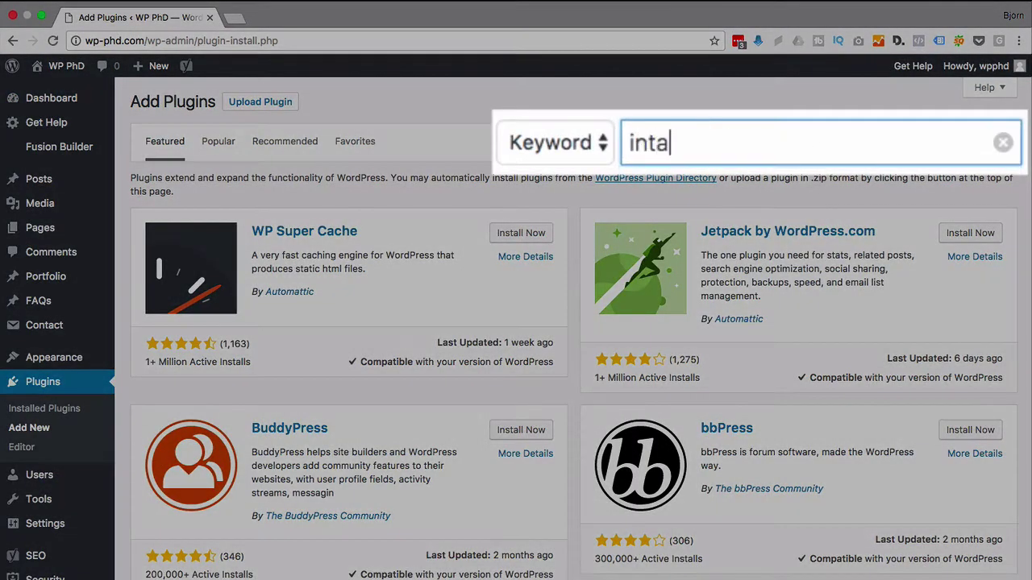
{"action": "type", "text": "s"}
{"action": "key", "text": "BackSpace"}
{"action": "key", "text": "BackSpace"}
{"action": "key", "text": "BackSpace"}
{"action": "type", "text": "stagram"}
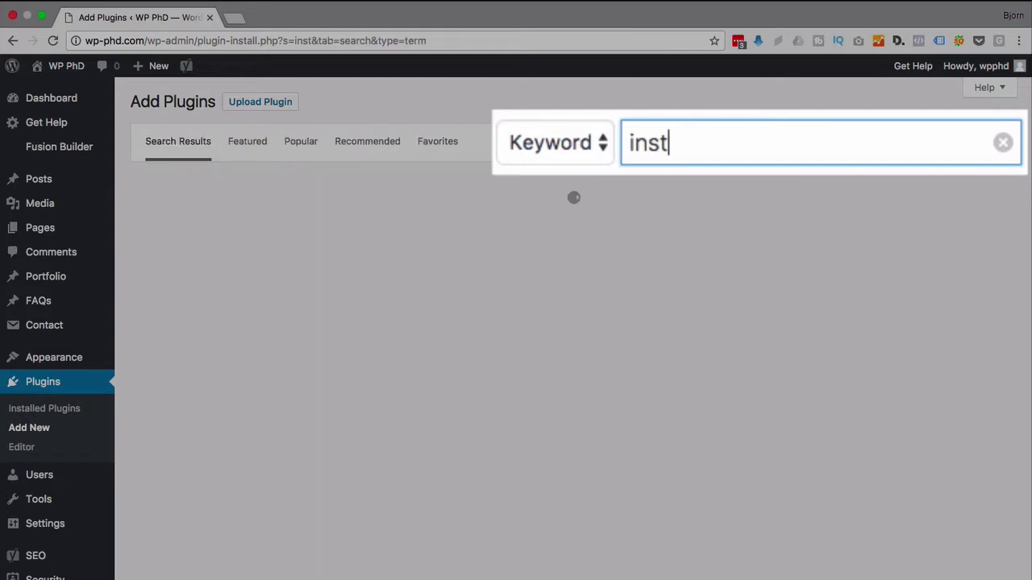
{"action": "type", "text": " feed"}
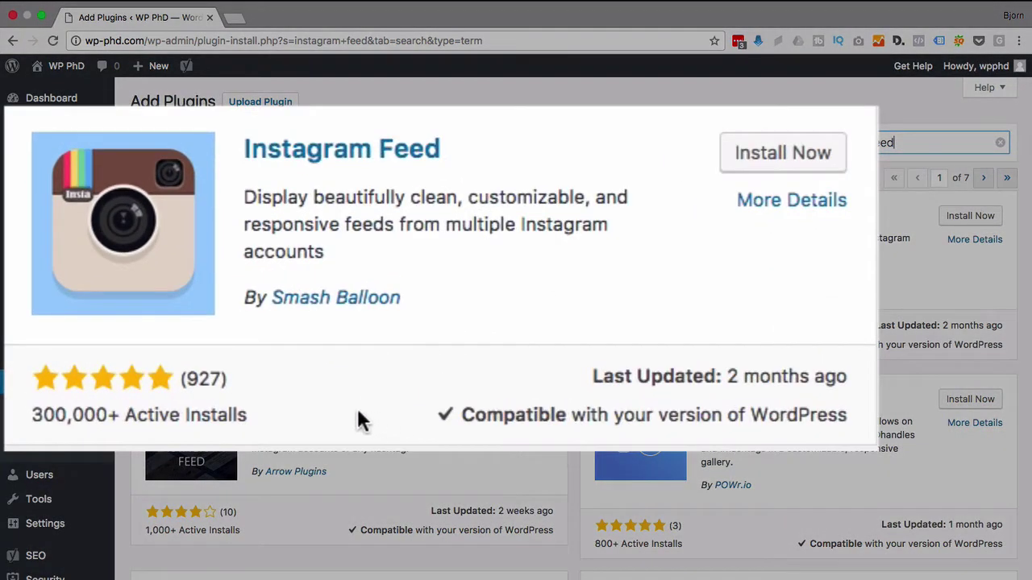
Step: Install and activate the Instagram Feed plugin by Smash Balloon, and open its settings page
{"action": "left_click_drag", "start_coordinate": [307, 348], "coordinate": [176, 347]}
{"action": "left_click_drag", "start_coordinate": [94, 417], "coordinate": [18, 415]}
{"action": "left_click", "coordinate": [18, 411]}
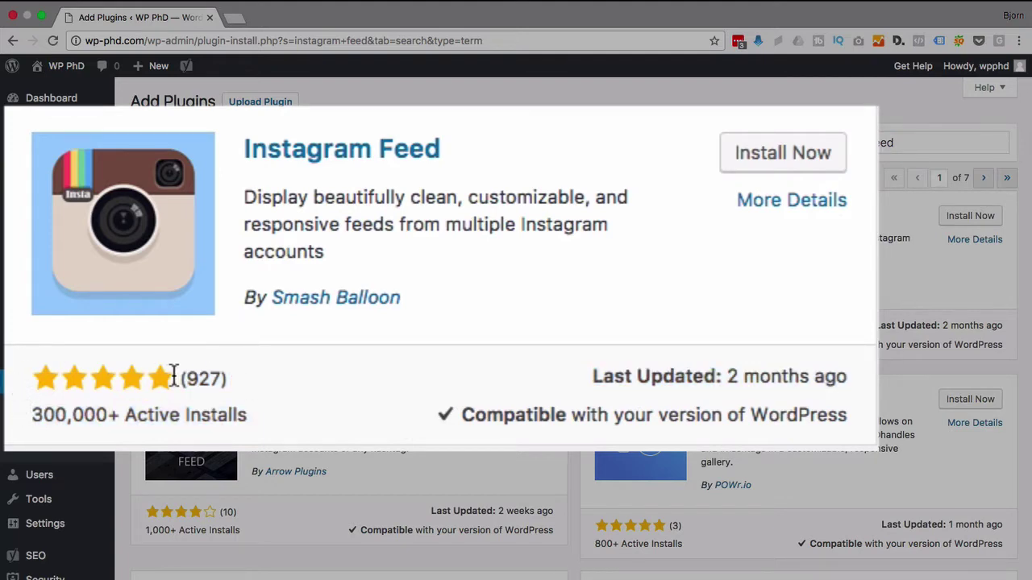
{"action": "left_click_drag", "start_coordinate": [174, 376], "coordinate": [246, 366]}
{"action": "left_click", "coordinate": [484, 357]}
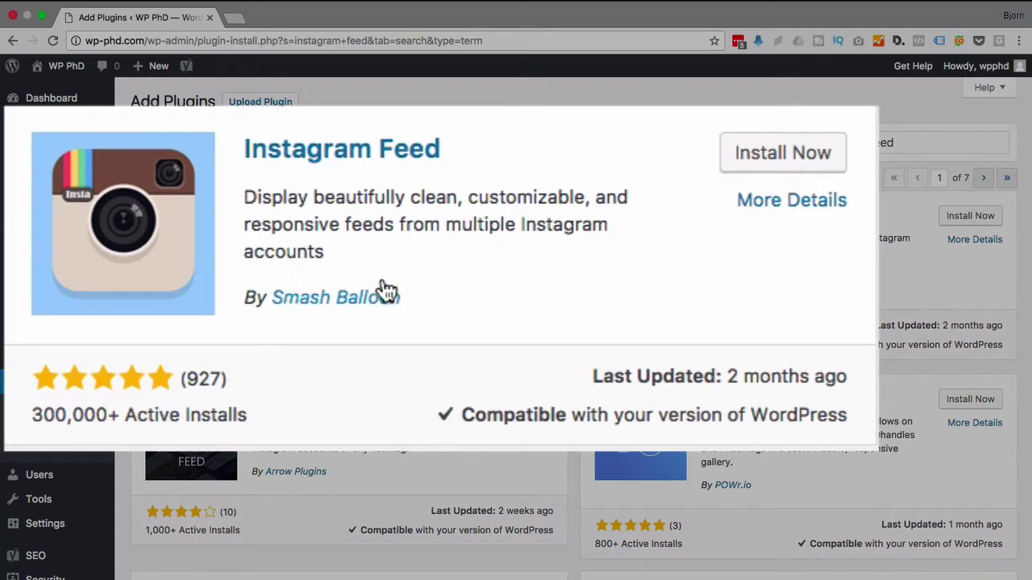
{"action": "left_click", "coordinate": [729, 161]}
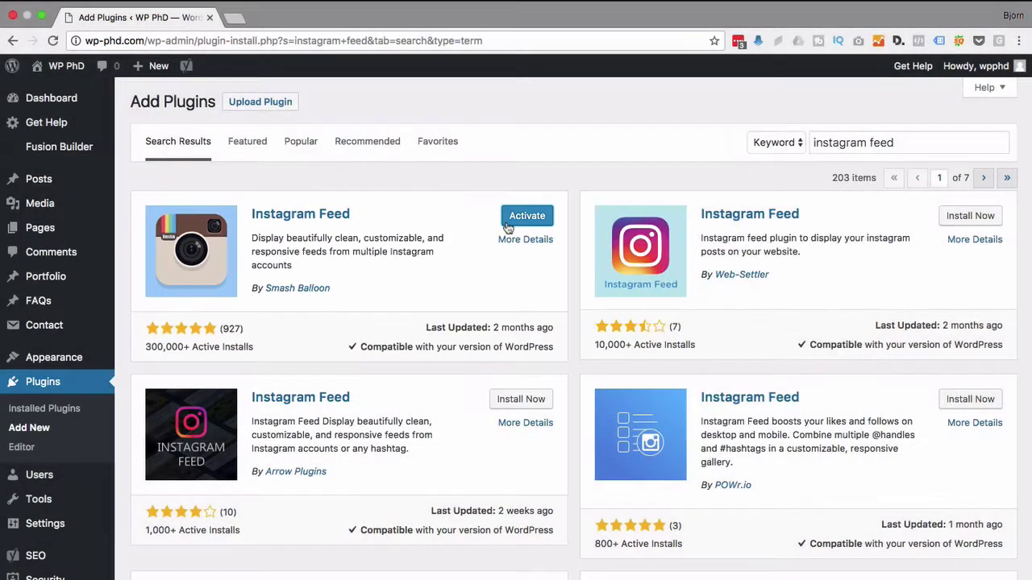
{"action": "left_click", "coordinate": [525, 216]}
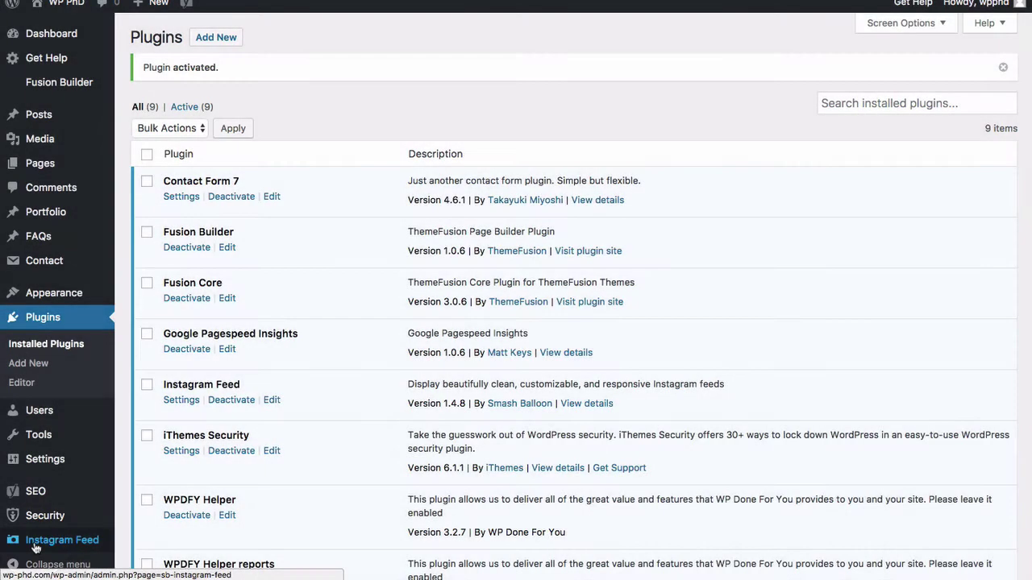
{"action": "left_click", "coordinate": [35, 548]}
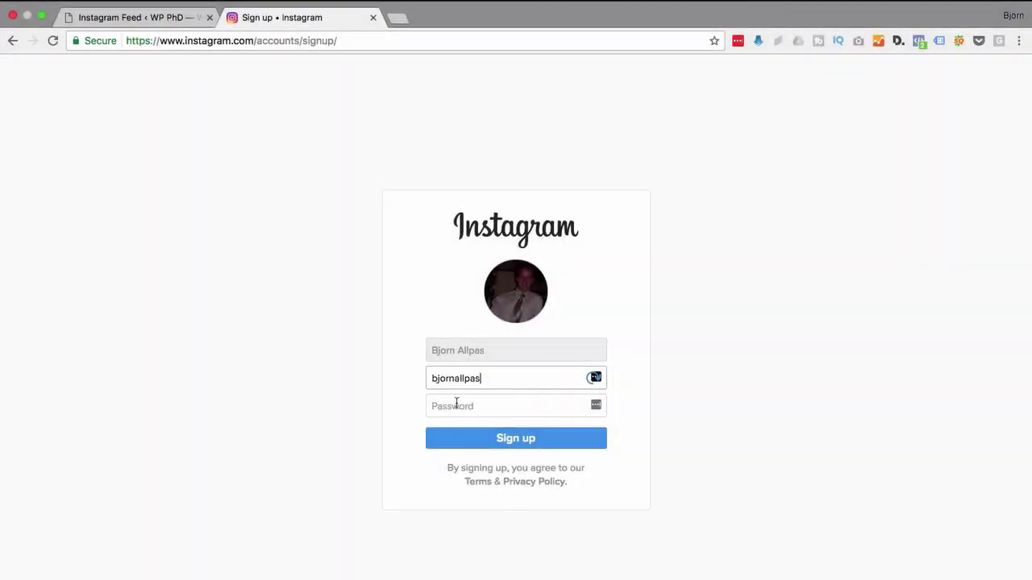
Step: Complete the Instagram sign-up by entering the account password, and save the new login to LastPass
{"action": "left_click", "coordinate": [456, 407]}
{"action": "left_click", "coordinate": [596, 405]}
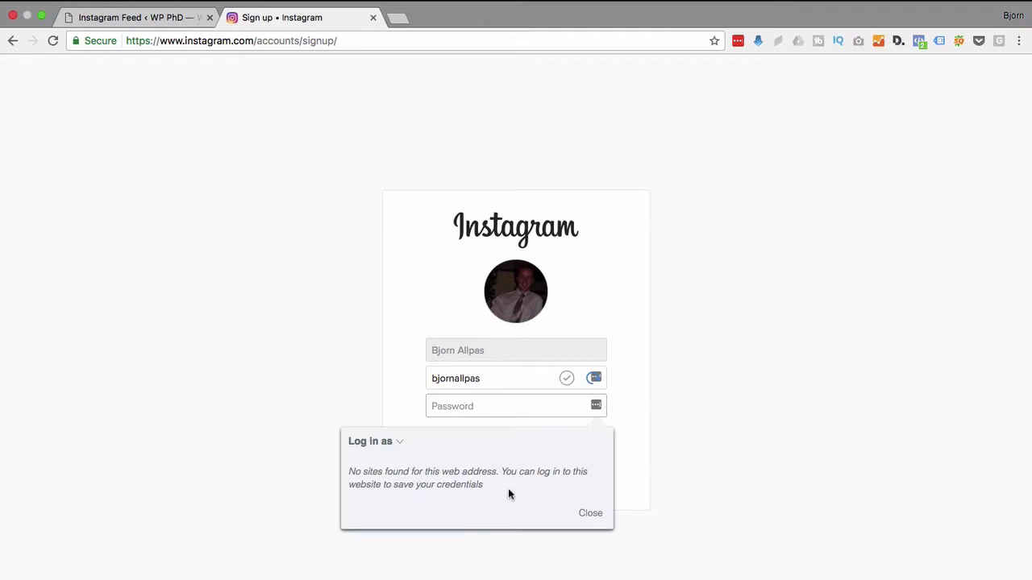
{"action": "type", "text": "••"}
{"action": "left_click", "coordinate": [632, 462]}
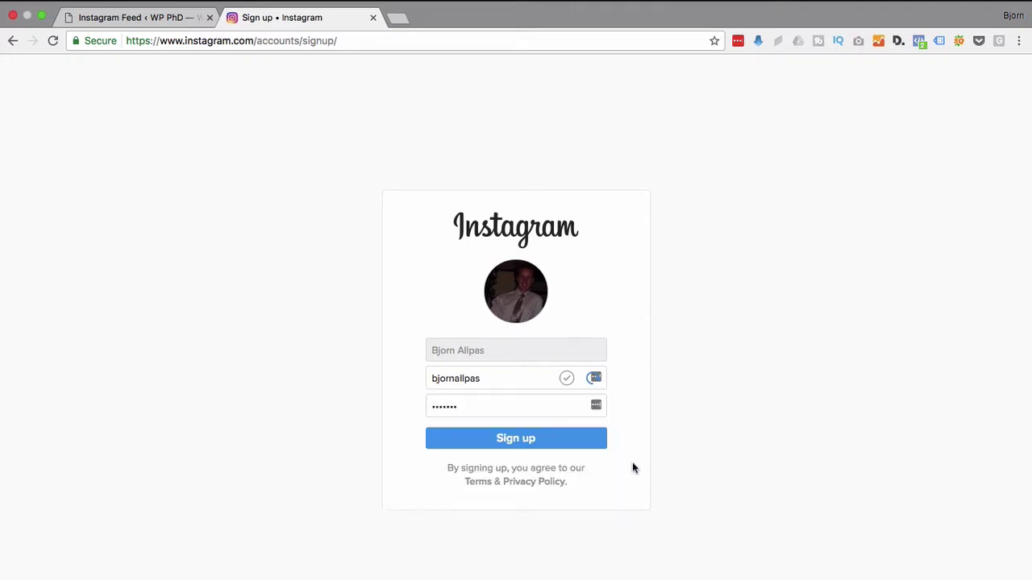
{"action": "left_click", "coordinate": [514, 438]}
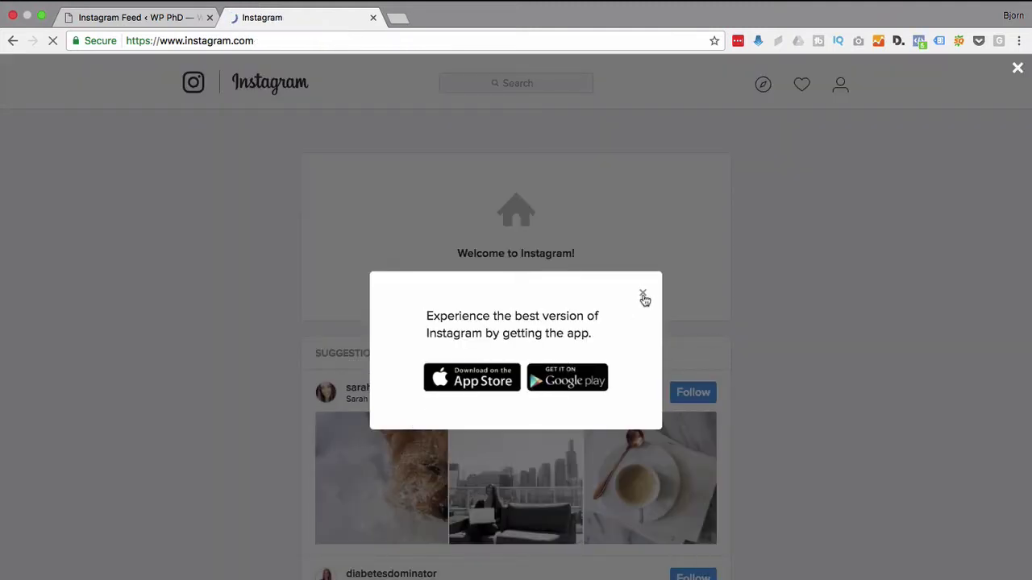
{"action": "left_click", "coordinate": [642, 293]}
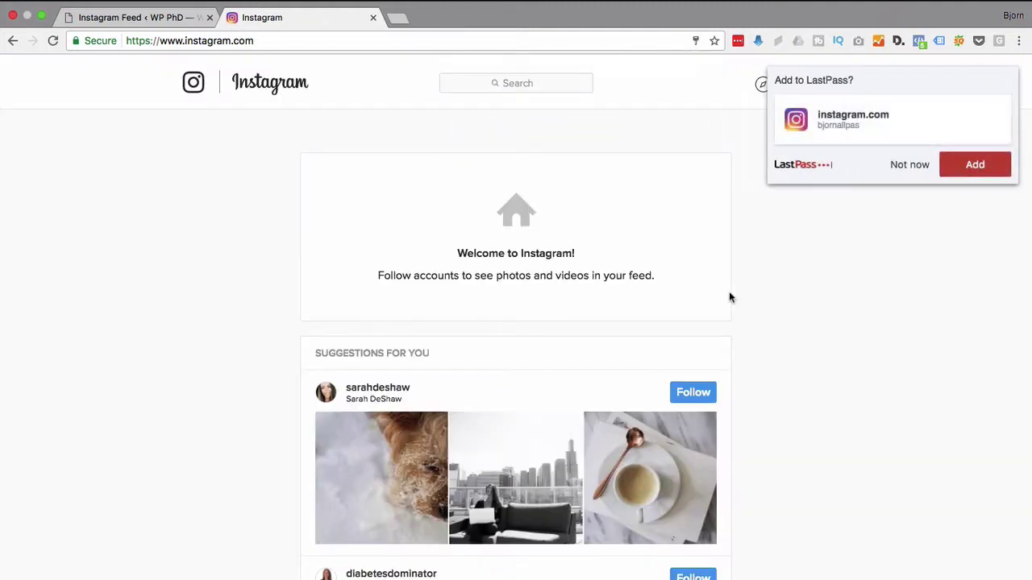
{"action": "left_click", "coordinate": [959, 166]}
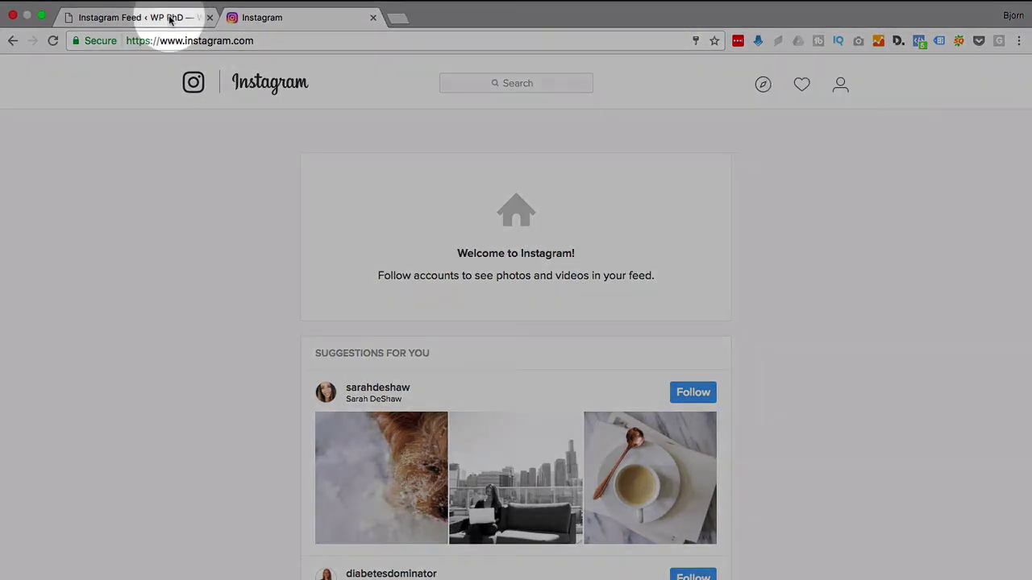
Step: Return to the plugin's settings, request the access token and user ID, and authorize the Smash Balloon WordPress Plugin App on Instagram
{"action": "left_click", "coordinate": [169, 18]}
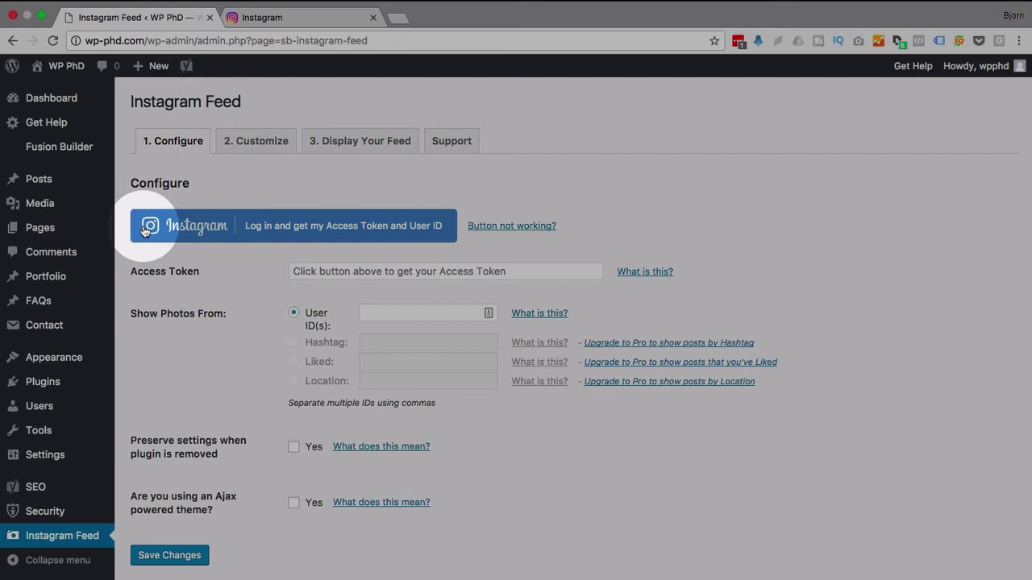
{"action": "left_click", "coordinate": [277, 232]}
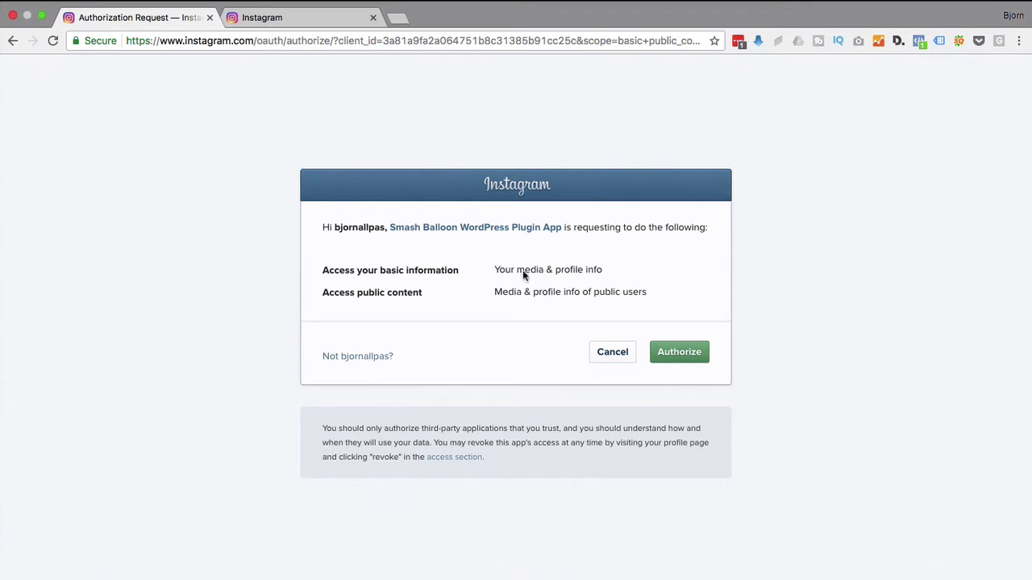
{"action": "left_click", "coordinate": [292, 21]}
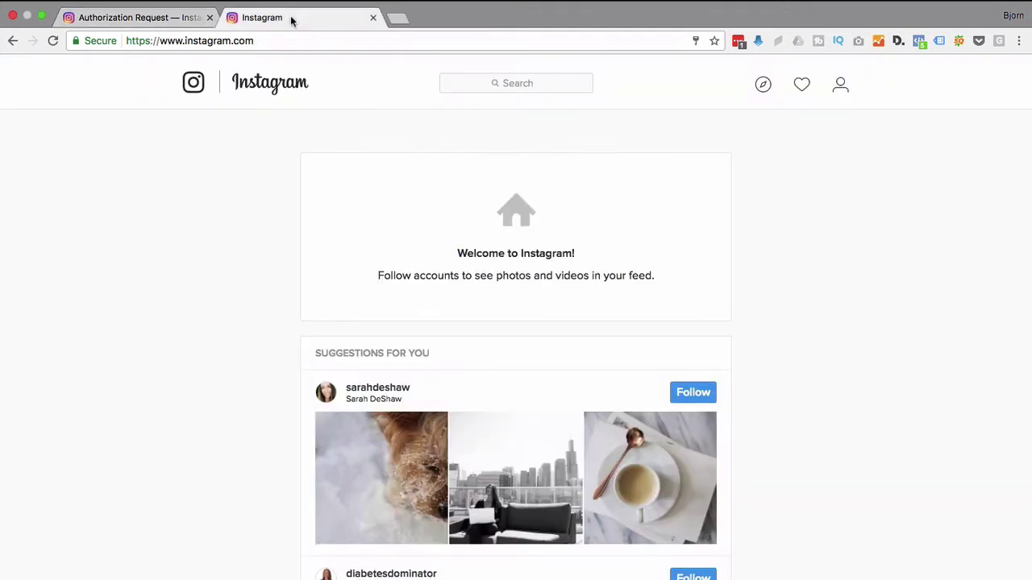
{"action": "left_click", "coordinate": [147, 17]}
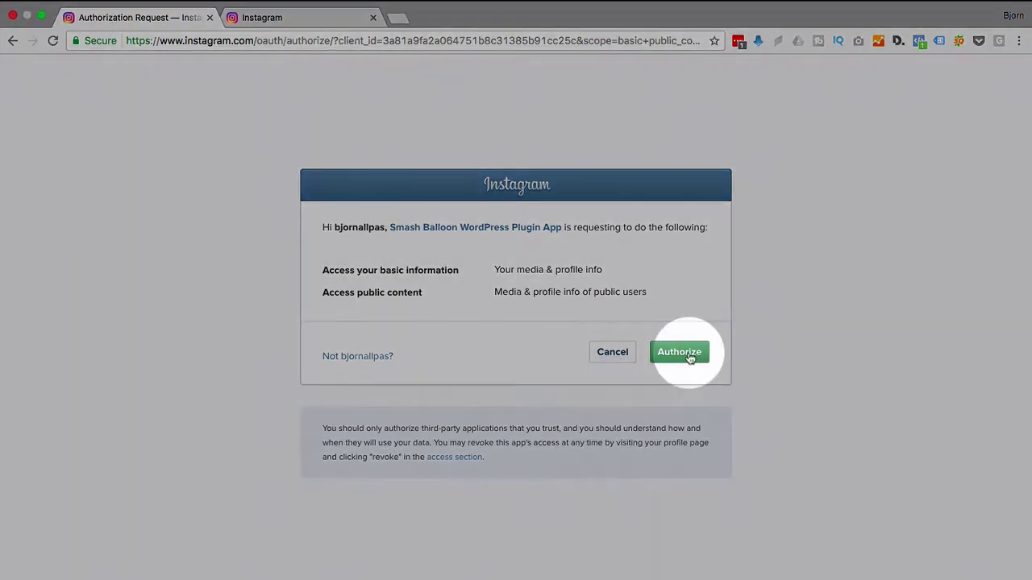
{"action": "left_click", "coordinate": [688, 359]}
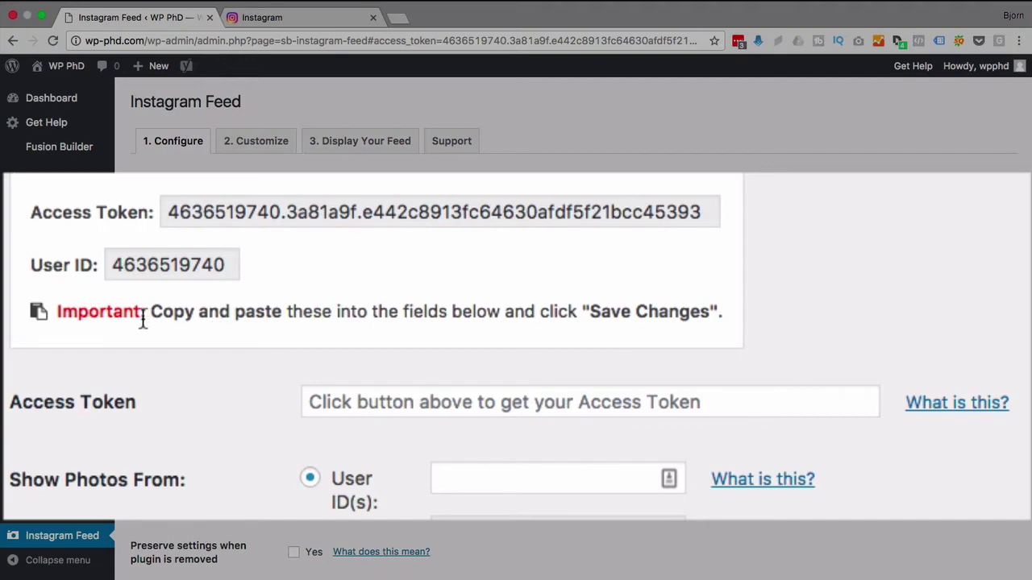
Step: Copy the generated access token into the plugin's Access Token field
{"action": "left_click_drag", "start_coordinate": [55, 313], "coordinate": [715, 305]}
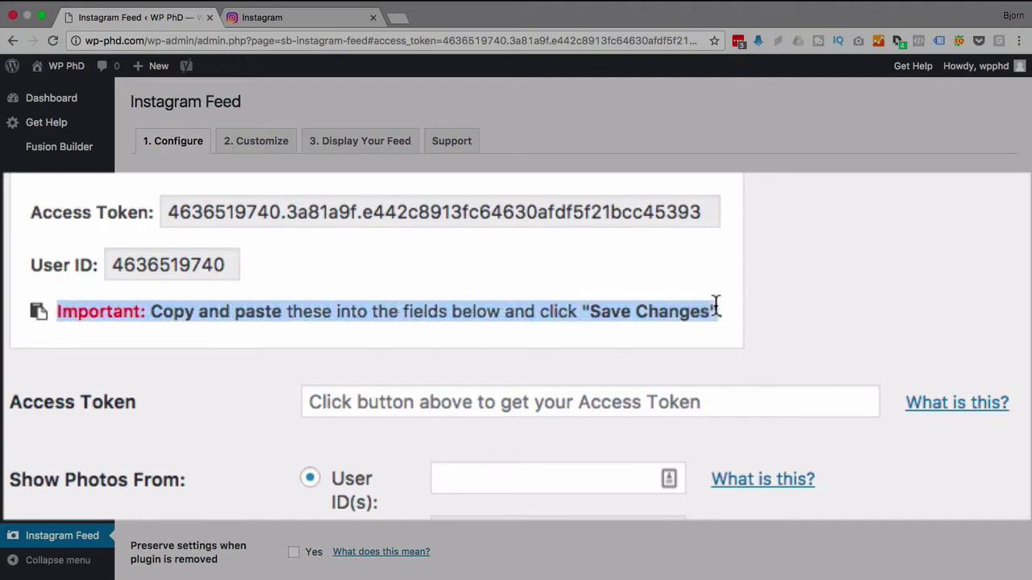
{"action": "left_click", "coordinate": [699, 217]}
{"action": "right_click", "coordinate": [457, 216]}
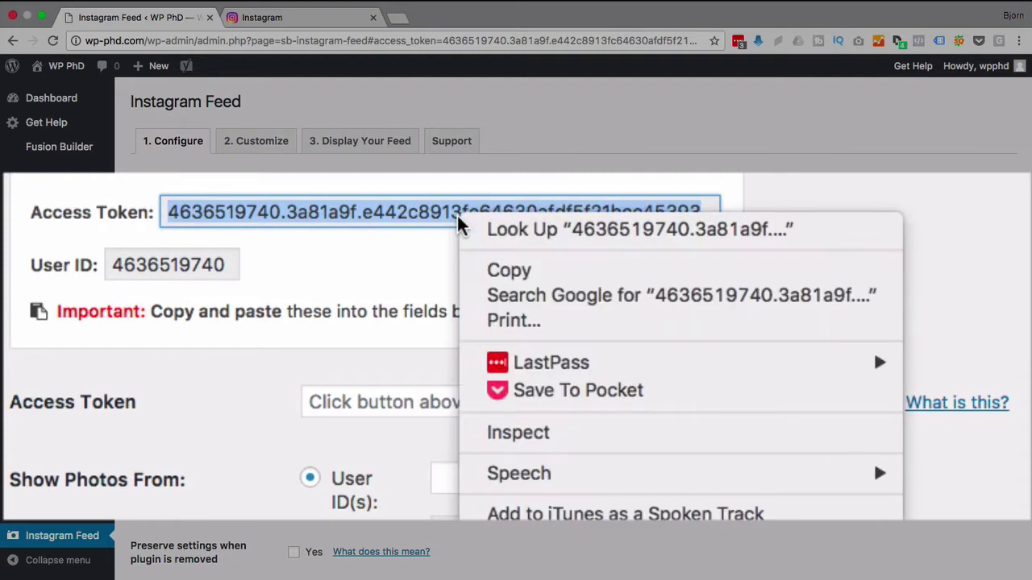
{"action": "left_click", "coordinate": [511, 267]}
{"action": "left_click", "coordinate": [395, 401]}
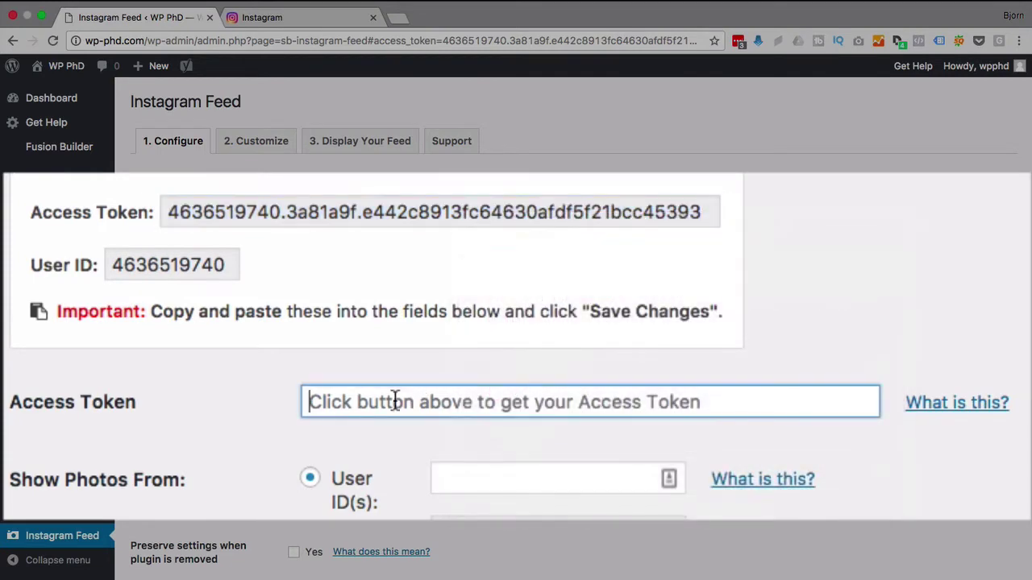
{"action": "right_click", "coordinate": [395, 401]}
{"action": "left_click", "coordinate": [474, 524]}
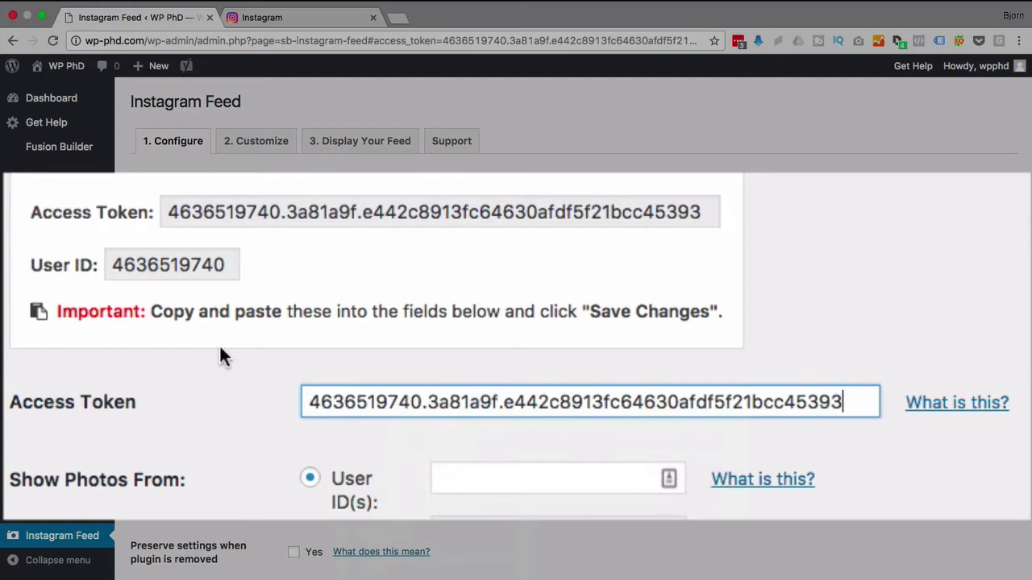
Step: Copy the generated user ID into the User ID(s) field under Show Photos From
{"action": "left_click", "coordinate": [163, 266]}
{"action": "right_click", "coordinate": [165, 266]}
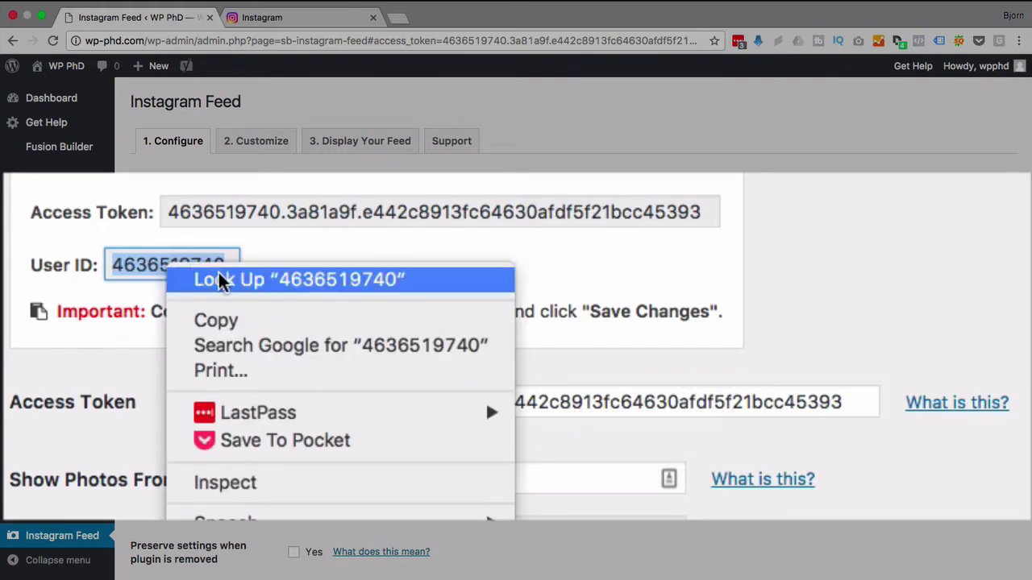
{"action": "left_click", "coordinate": [277, 325]}
{"action": "left_click", "coordinate": [486, 477]}
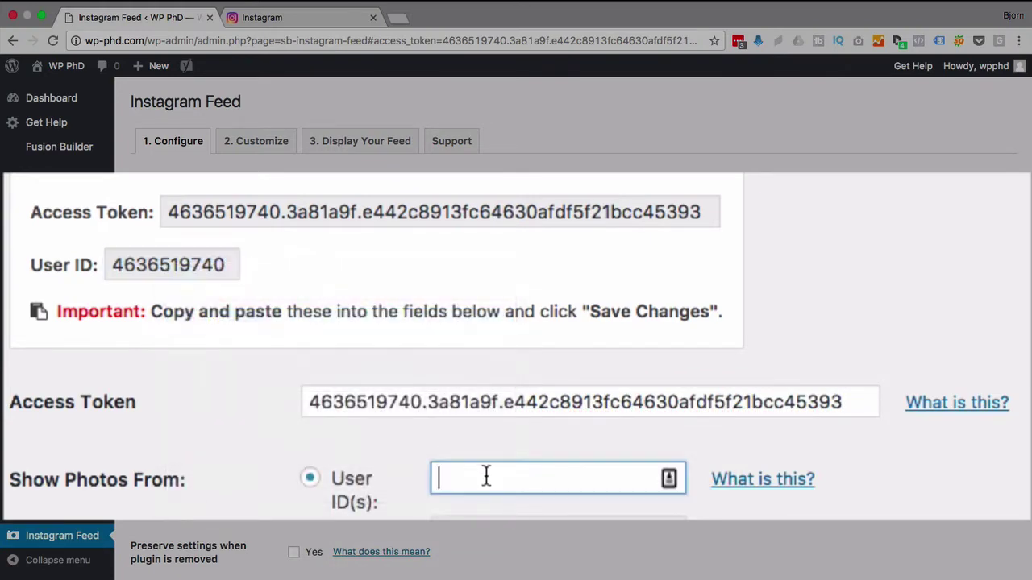
{"action": "right_click", "coordinate": [486, 476]}
{"action": "left_click", "coordinate": [555, 517]}
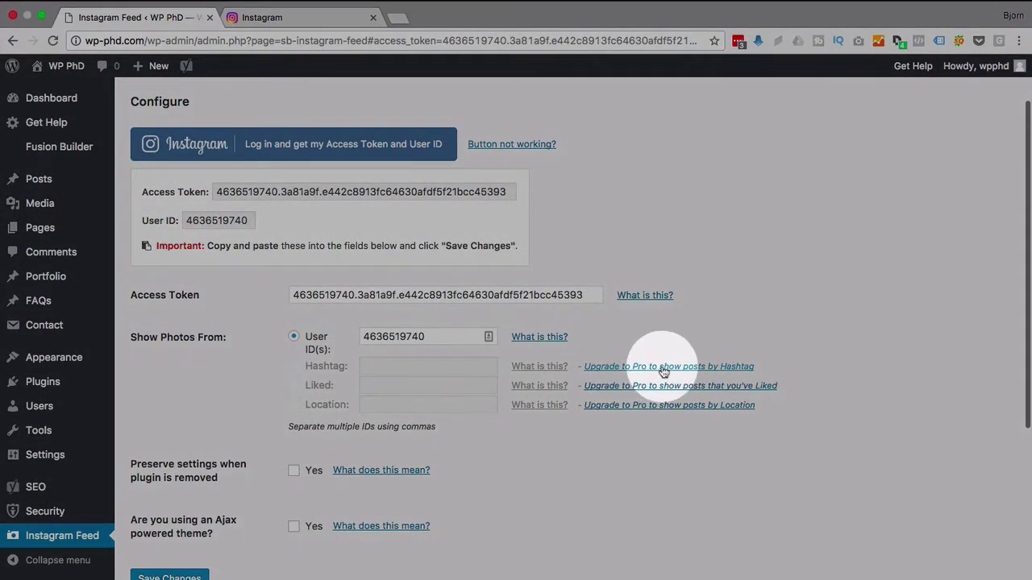
Step: Examine the Show Photos From sources and the option to preserve settings when the plugin is removed
{"action": "scroll", "coordinate": [384, 362], "scroll_direction": "down", "scroll_amount": 3}
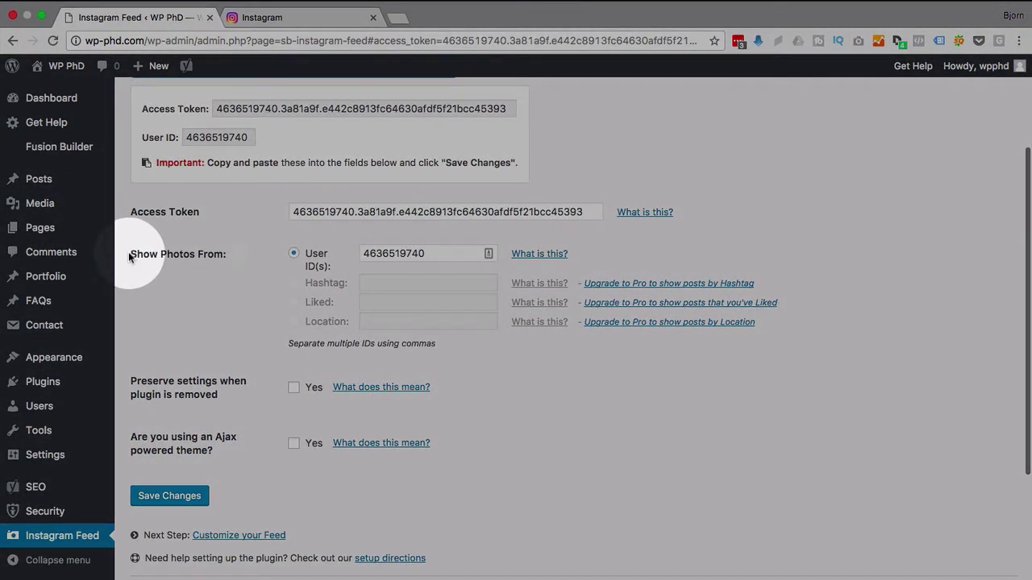
{"action": "left_click_drag", "start_coordinate": [133, 259], "coordinate": [266, 248]}
{"action": "left_click", "coordinate": [266, 249]}
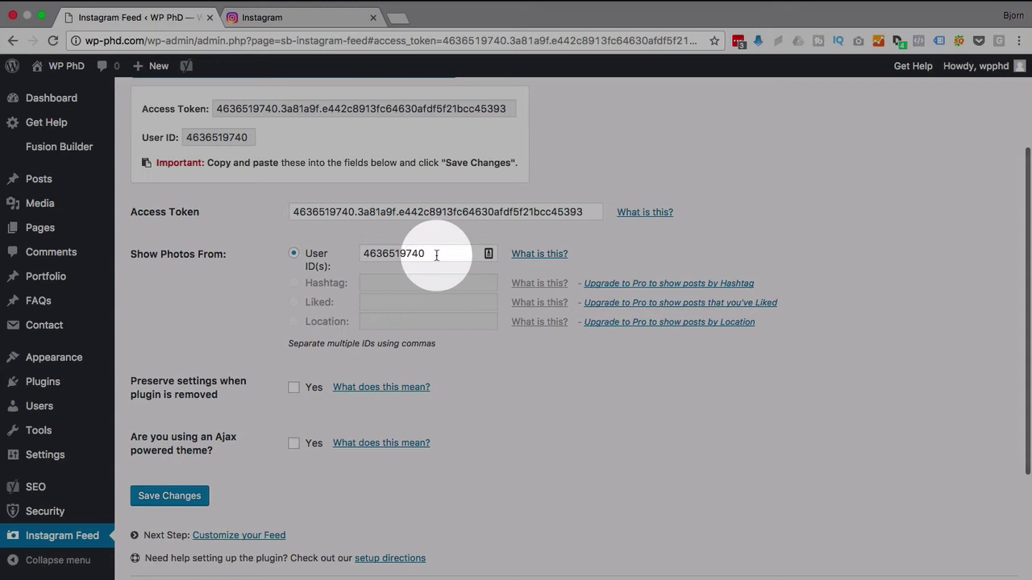
{"action": "left_click", "coordinate": [436, 255]}
{"action": "double_click", "coordinate": [460, 254]}
{"action": "left_click", "coordinate": [454, 258]}
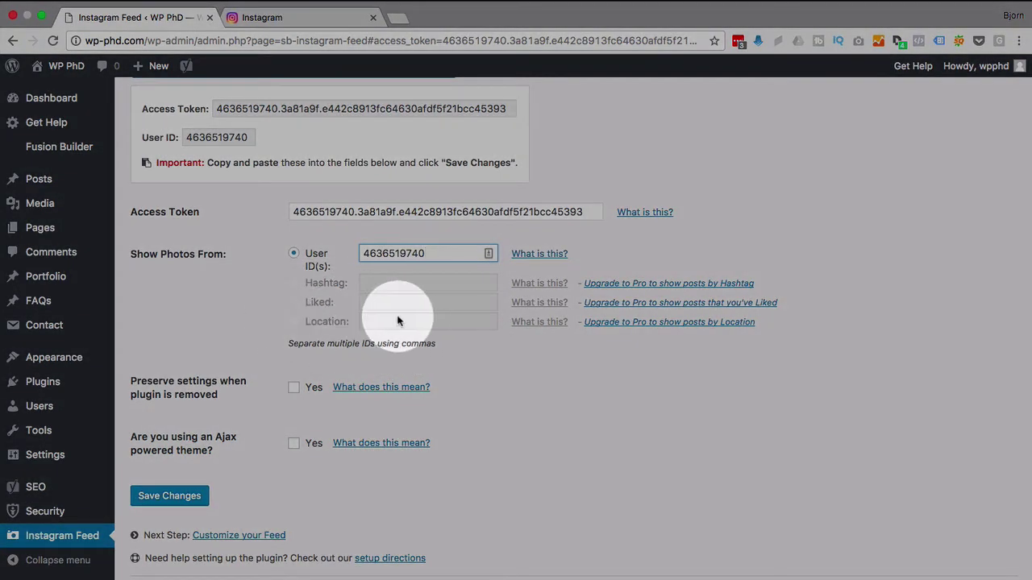
{"action": "scroll", "coordinate": [246, 300], "scroll_direction": "down", "scroll_amount": 1}
{"action": "scroll", "coordinate": [245, 298], "scroll_direction": "down", "scroll_amount": 2}
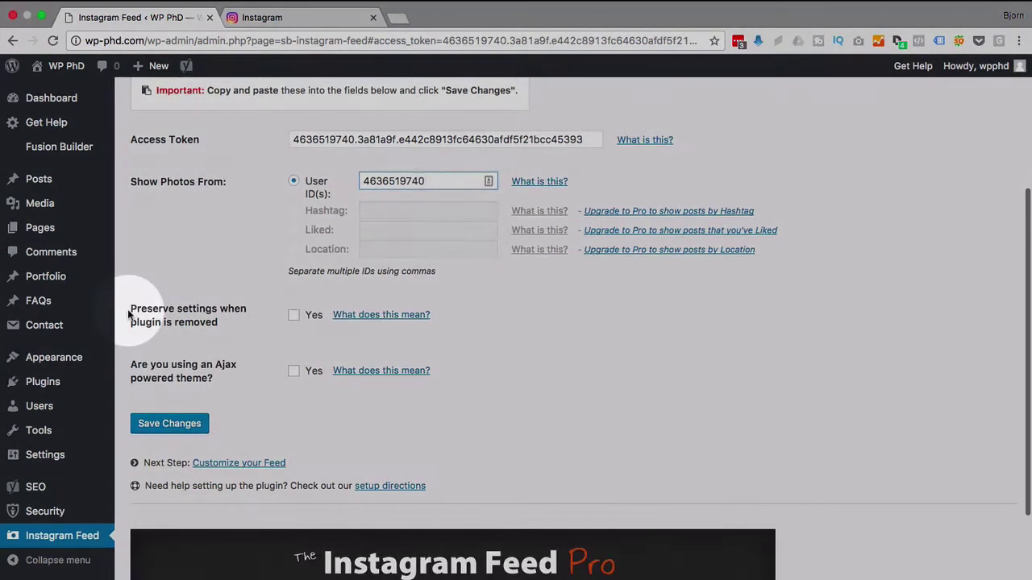
{"action": "left_click_drag", "start_coordinate": [131, 181], "coordinate": [272, 306]}
{"action": "left_click", "coordinate": [272, 312]}
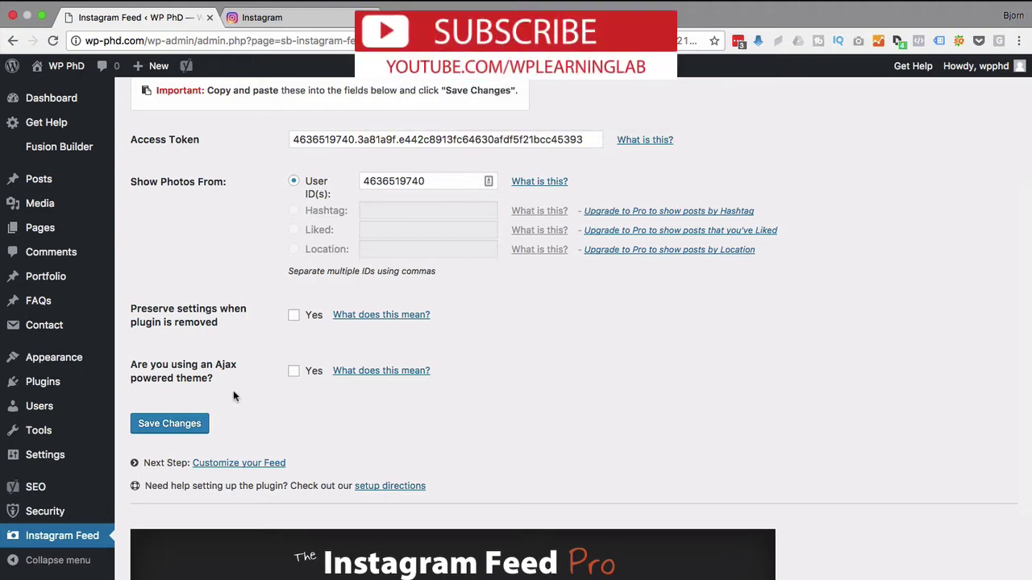
Step: Save the feed configuration and open the plugin's Customize settings
{"action": "scroll", "coordinate": [233, 397], "scroll_direction": "down", "scroll_amount": 2}
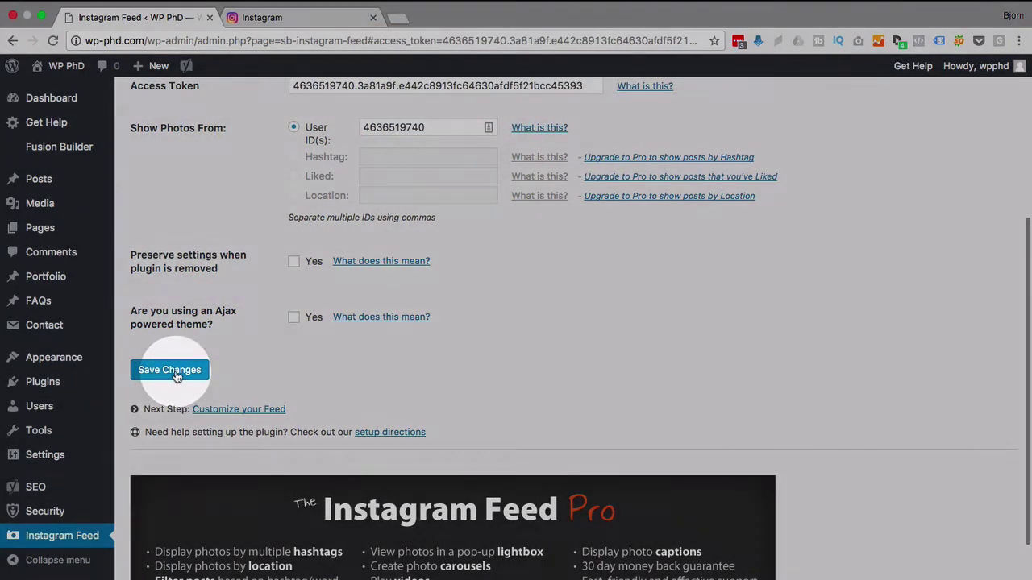
{"action": "left_click", "coordinate": [171, 370]}
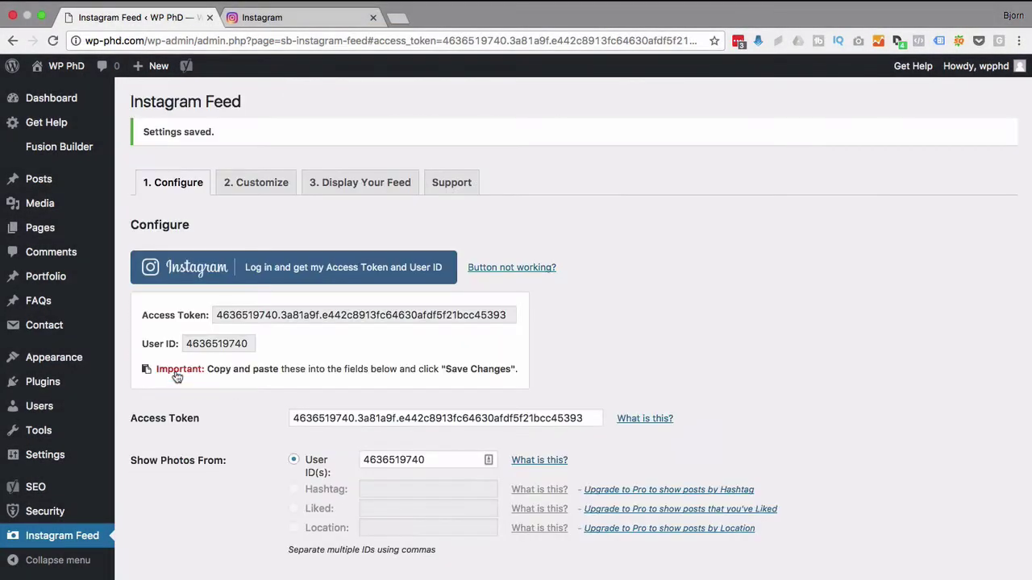
{"action": "left_click", "coordinate": [265, 190]}
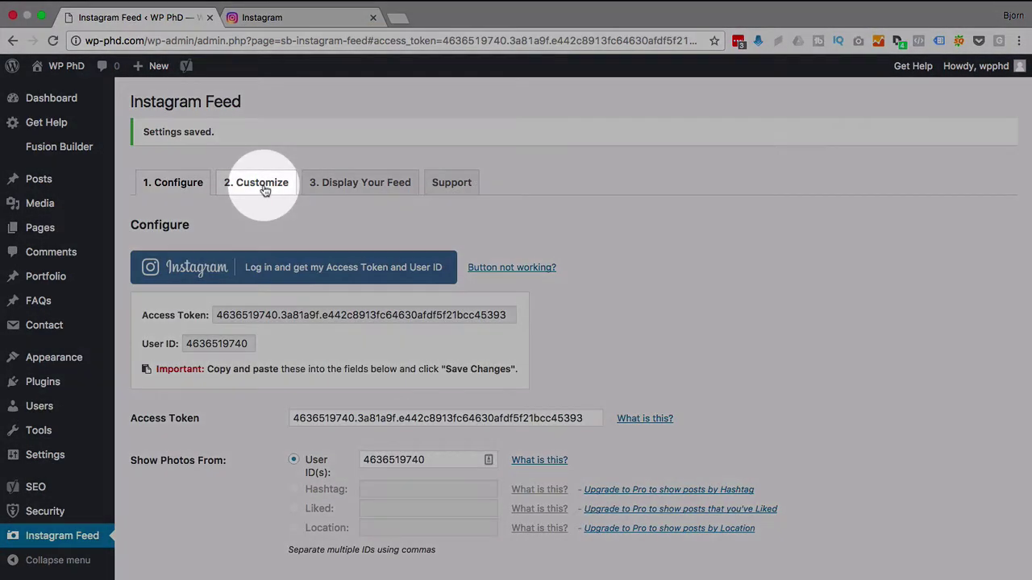
{"action": "scroll", "coordinate": [220, 263], "scroll_direction": "down", "scroll_amount": 1}
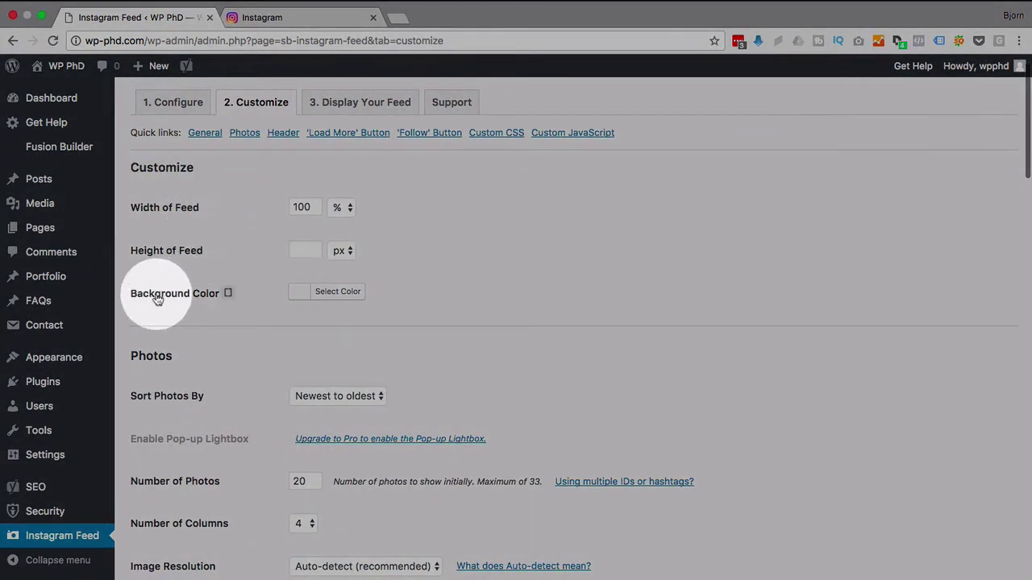
Step: Examine the Customize options for feed size, photos, header, captions, likes and comments, the Load More button and moderation
{"action": "scroll", "coordinate": [233, 299], "scroll_direction": "down", "scroll_amount": 4}
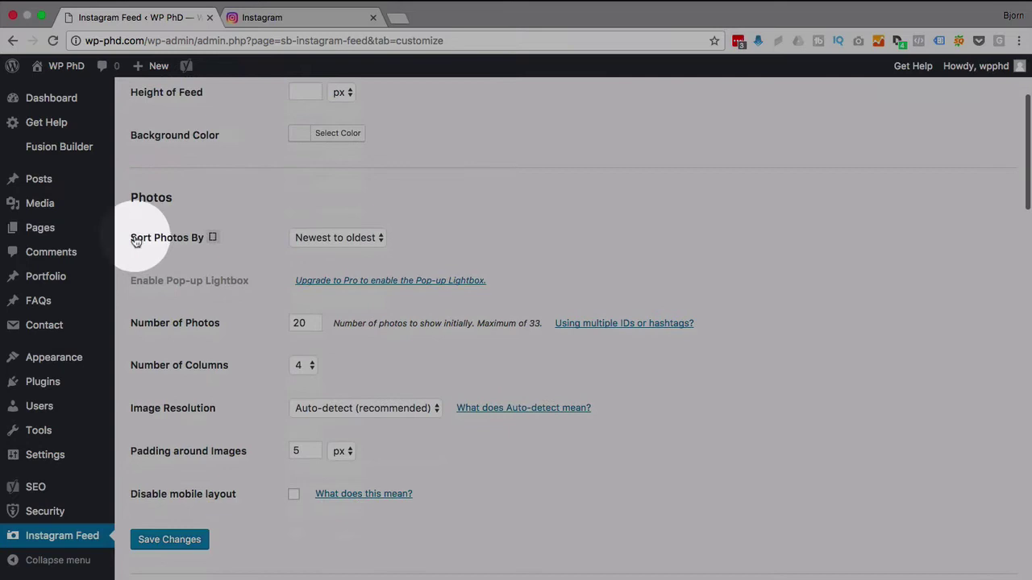
{"action": "scroll", "coordinate": [180, 242], "scroll_direction": "down", "scroll_amount": 2}
{"action": "scroll", "coordinate": [179, 347], "scroll_direction": "down", "scroll_amount": 6}
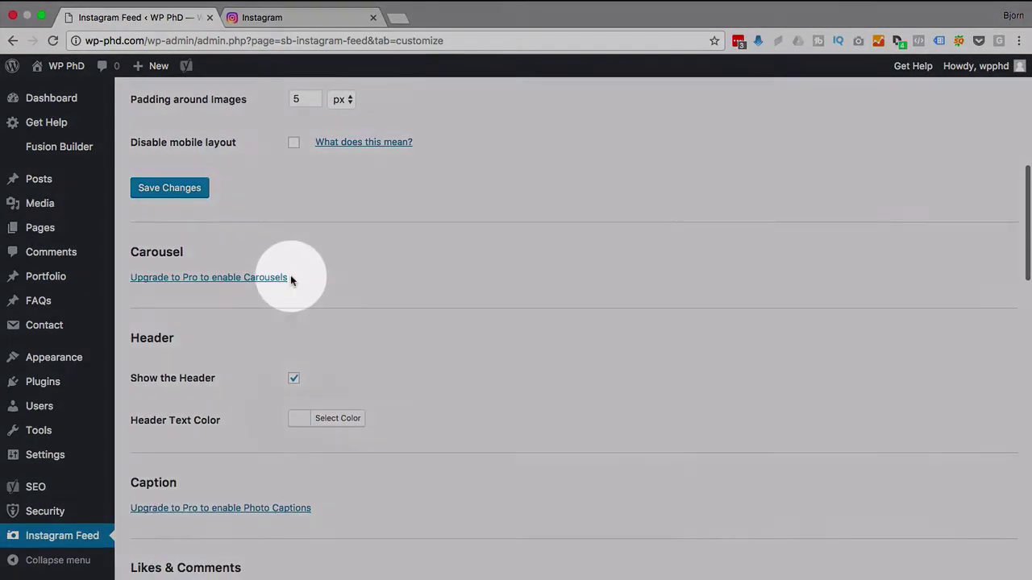
{"action": "scroll", "coordinate": [193, 324], "scroll_direction": "down", "scroll_amount": 3}
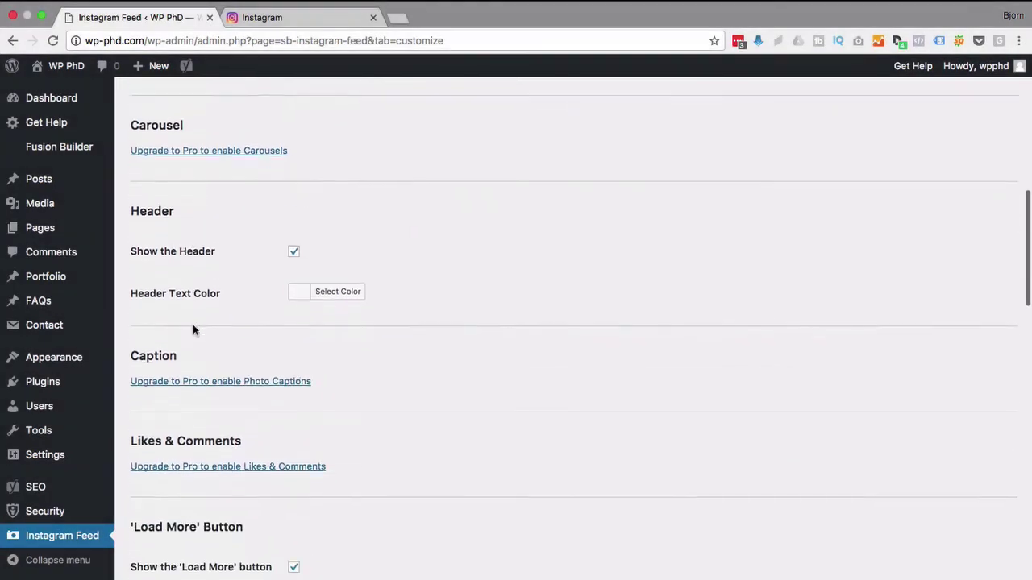
{"action": "scroll", "coordinate": [251, 312], "scroll_direction": "down", "scroll_amount": 2}
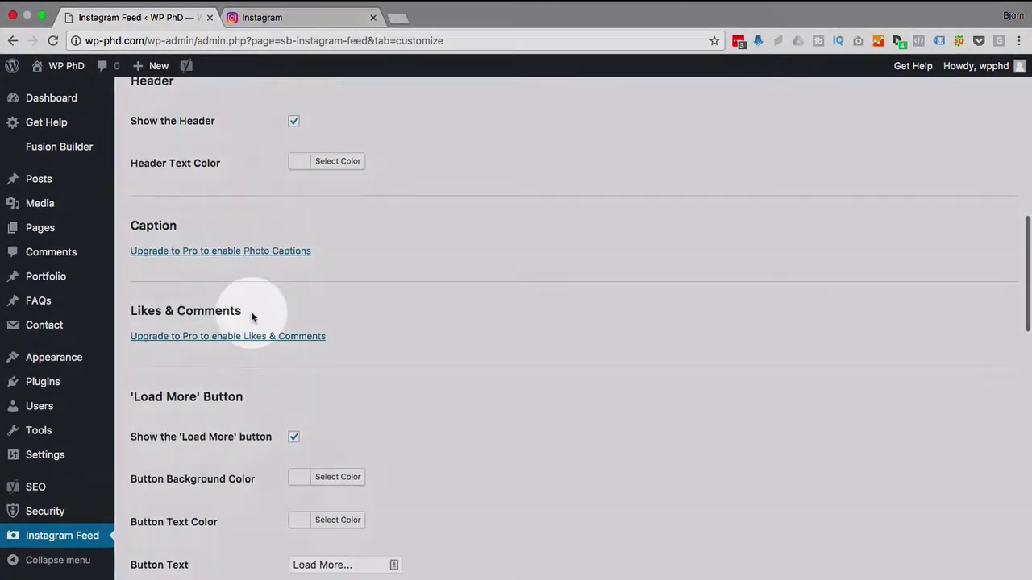
{"action": "left_click_drag", "start_coordinate": [323, 251], "coordinate": [132, 255]}
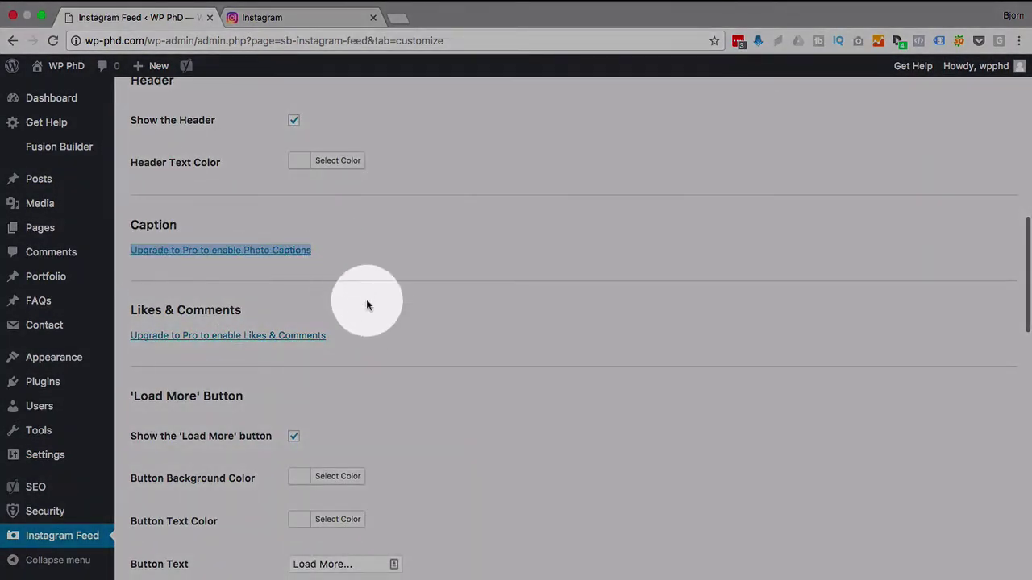
{"action": "left_click_drag", "start_coordinate": [355, 337], "coordinate": [166, 338]}
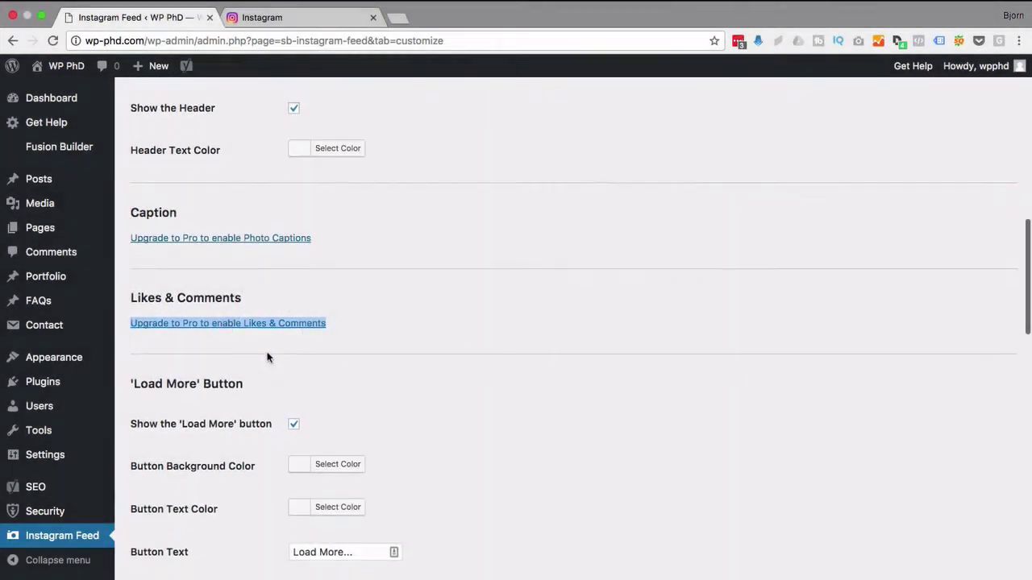
{"action": "scroll", "coordinate": [266, 355], "scroll_direction": "down", "scroll_amount": 8}
{"action": "scroll", "coordinate": [267, 362], "scroll_direction": "down", "scroll_amount": 5}
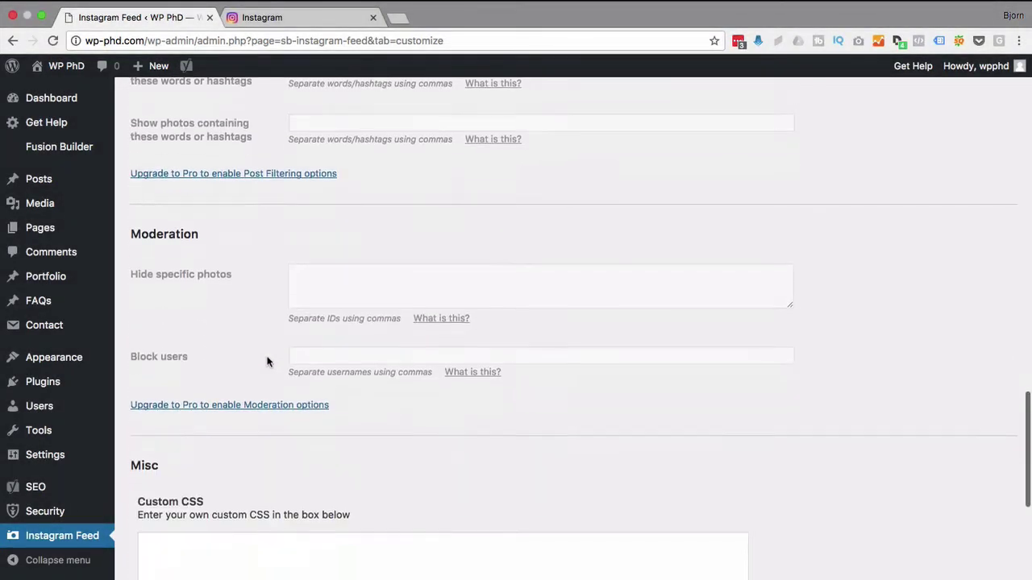
Step: Review the Custom CSS, Custom JavaScript and Disable Font Awesome options, and save the Customize settings
{"action": "left_click", "coordinate": [212, 323]}
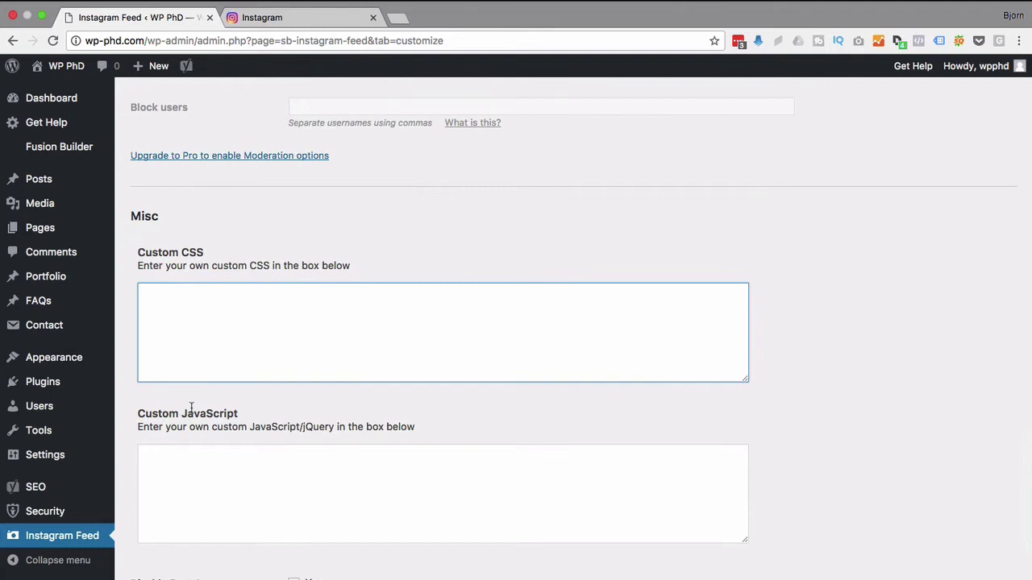
{"action": "scroll", "coordinate": [192, 407], "scroll_direction": "down", "scroll_amount": 1}
{"action": "left_click", "coordinate": [199, 438]}
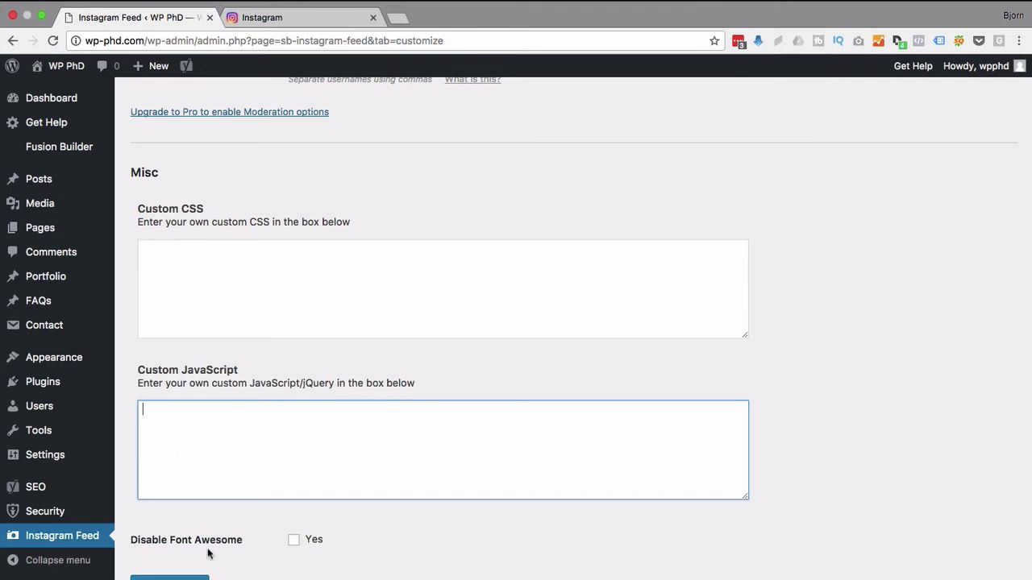
{"action": "scroll", "coordinate": [208, 554], "scroll_direction": "down", "scroll_amount": 2}
{"action": "left_click", "coordinate": [176, 514]}
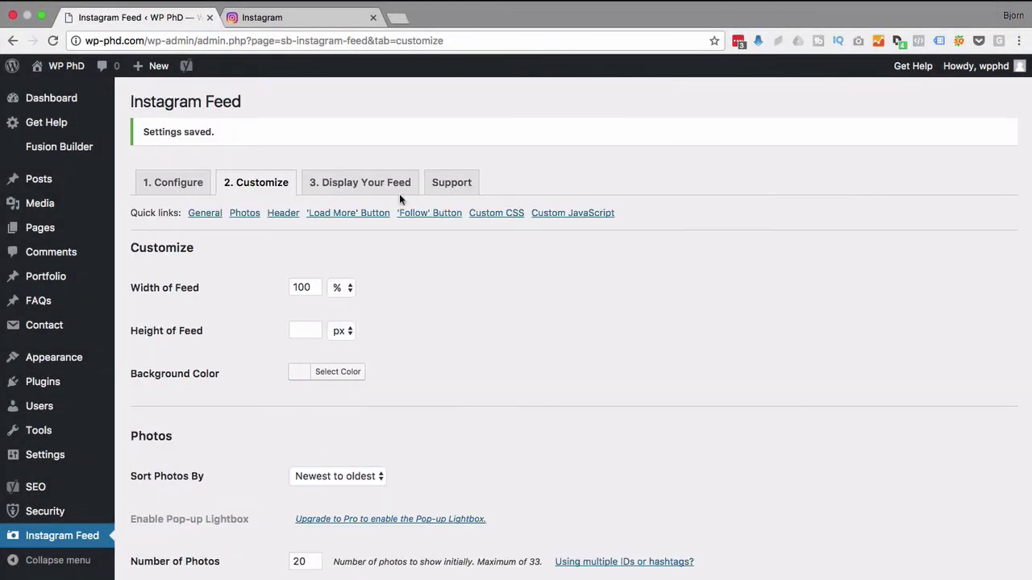
Step: Open the Display Your Feed instructions and copy the [instagram-feed] shortcode
{"action": "left_click", "coordinate": [367, 183]}
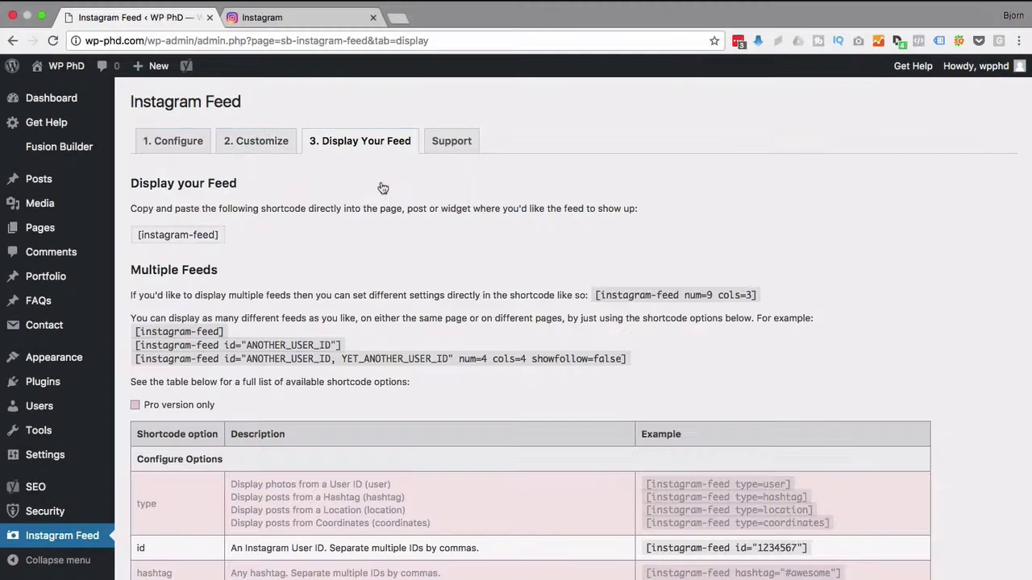
{"action": "scroll", "coordinate": [252, 258], "scroll_direction": "down", "scroll_amount": 2}
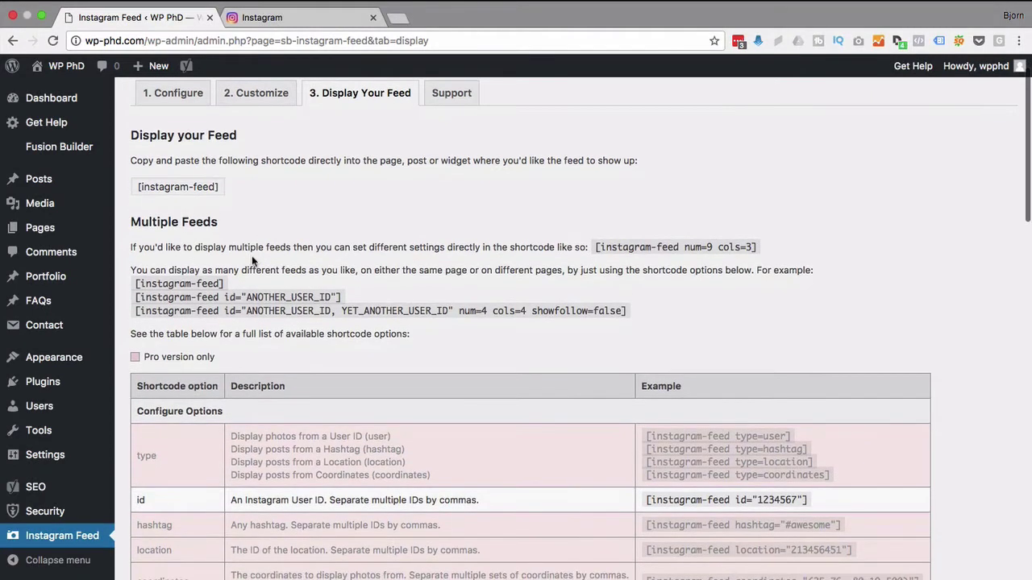
{"action": "left_click", "coordinate": [138, 182]}
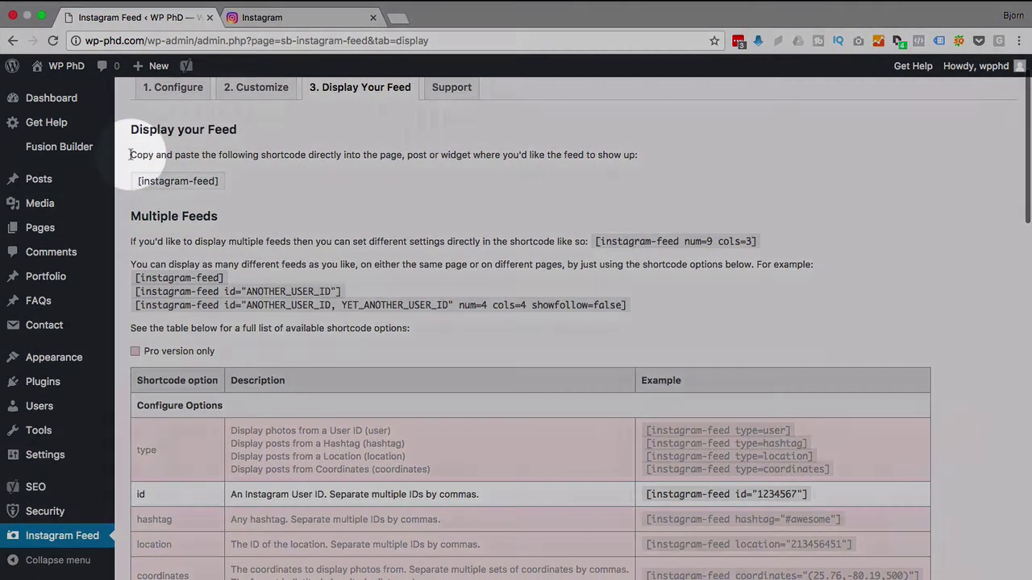
{"action": "left_click_drag", "start_coordinate": [139, 182], "coordinate": [222, 181]}
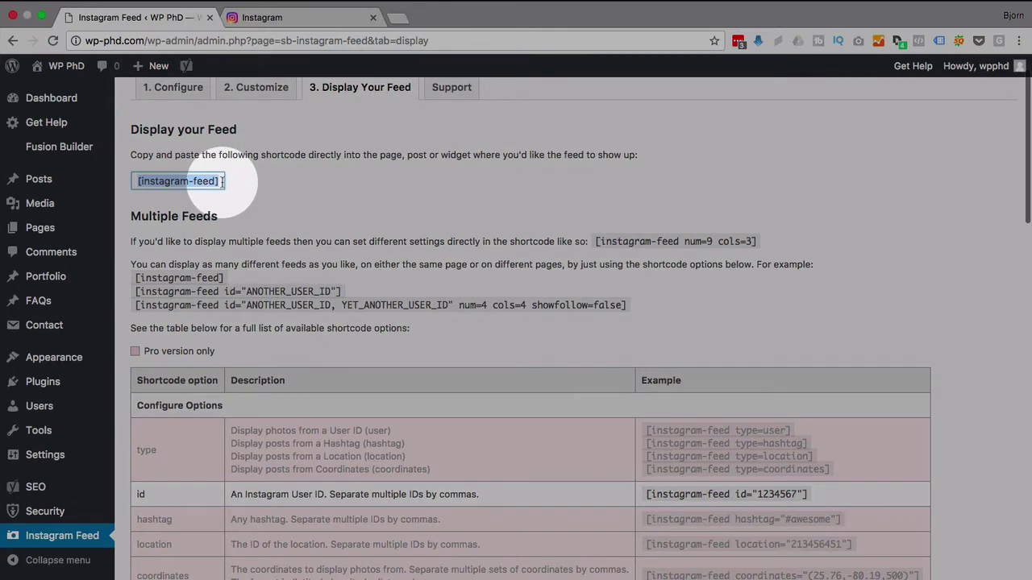
{"action": "right_click", "coordinate": [202, 183]}
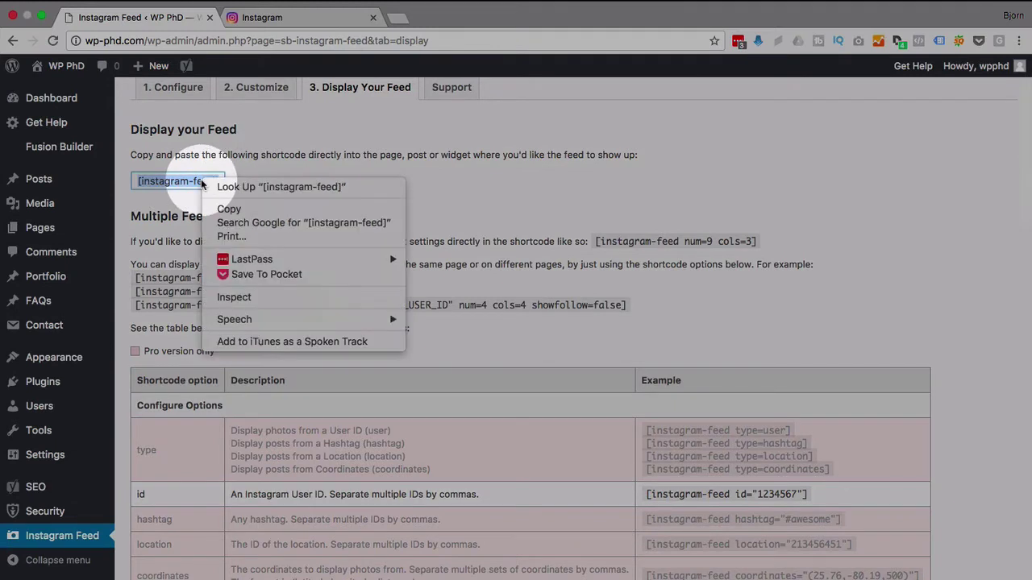
{"action": "left_click", "coordinate": [230, 210]}
Step: Create a new page in a separate browser tab and title it "Instagram Feed"
{"action": "mouse_move", "coordinate": [44, 232]}
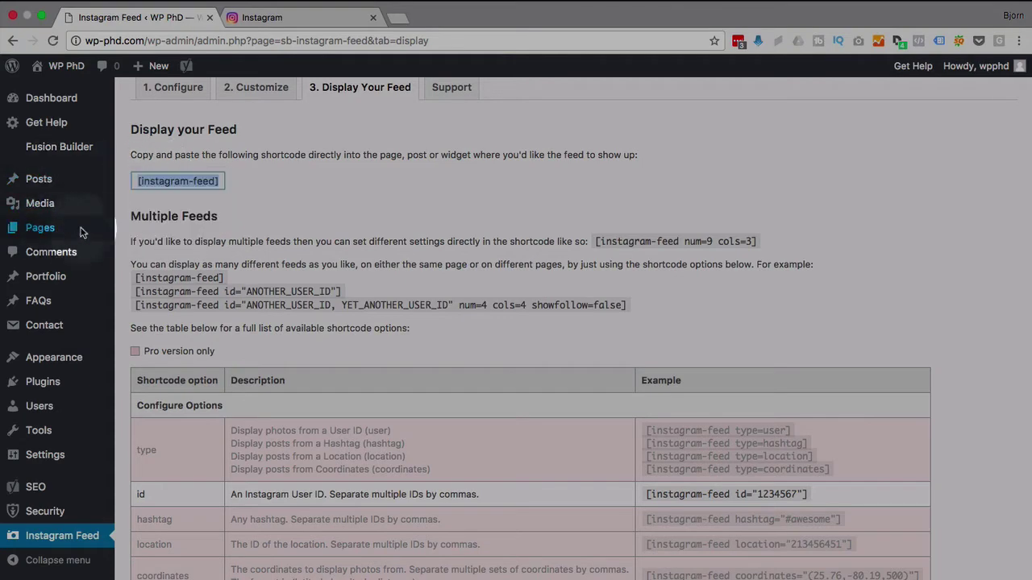
{"action": "mouse_move", "coordinate": [97, 228]}
{"action": "left_click", "coordinate": [142, 246], "text": "shift+super"}
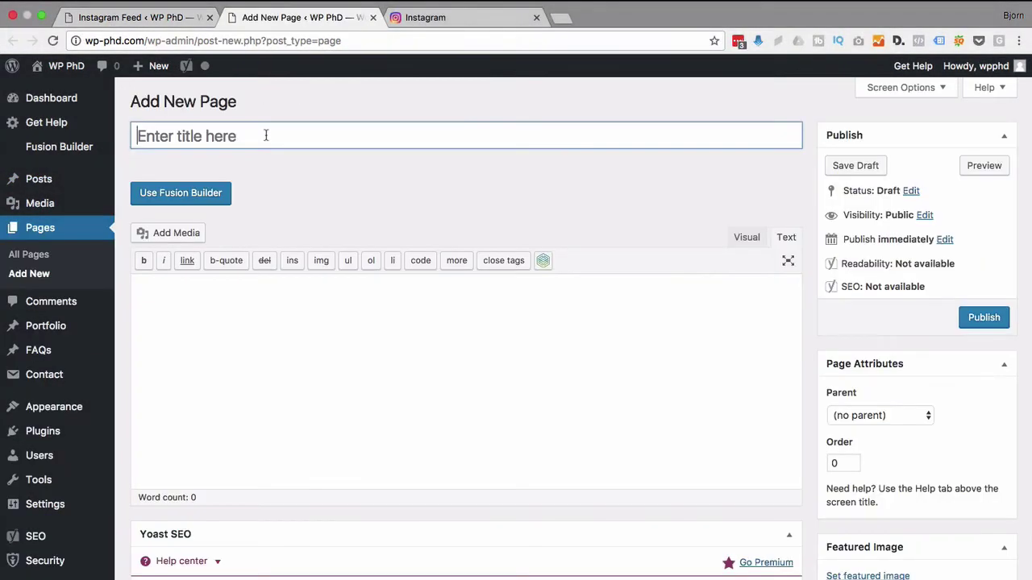
{"action": "type", "text": "INst"}
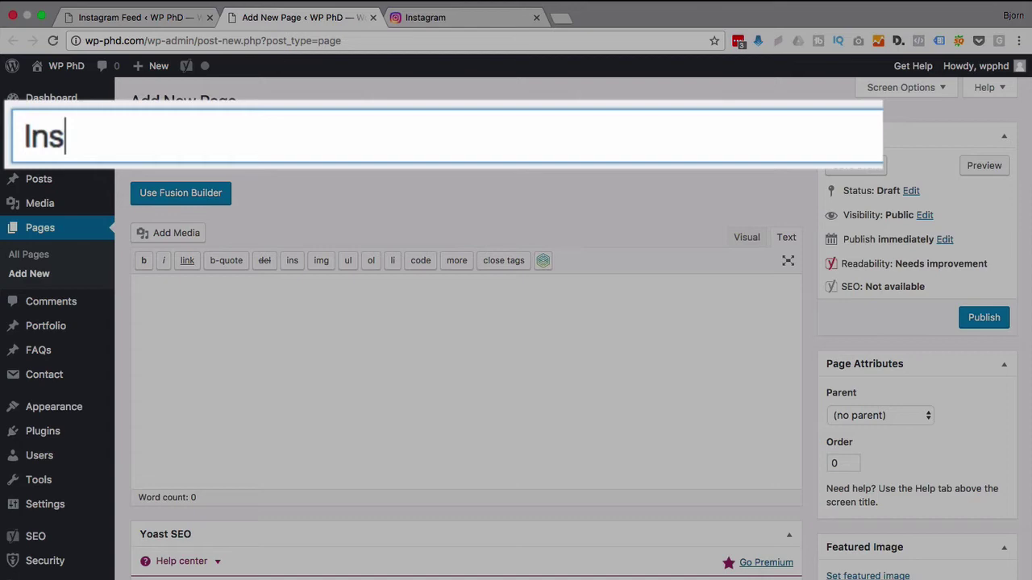
{"action": "type", "text": "agram Feed"}
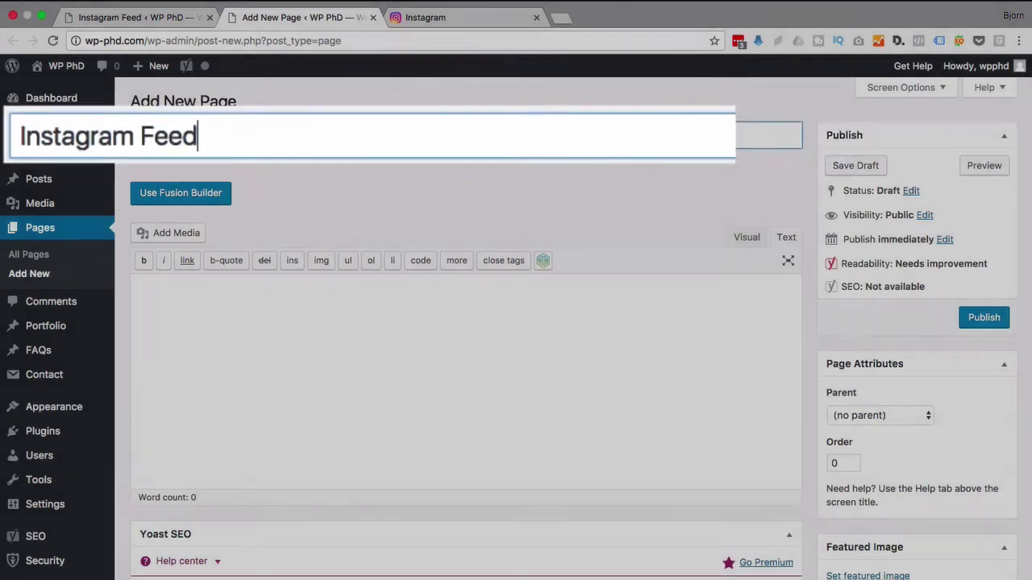
Step: Paste the copied [instagram-feed] shortcode into the page's content
{"action": "left_click", "coordinate": [362, 348]}
{"action": "right_click", "coordinate": [362, 348]}
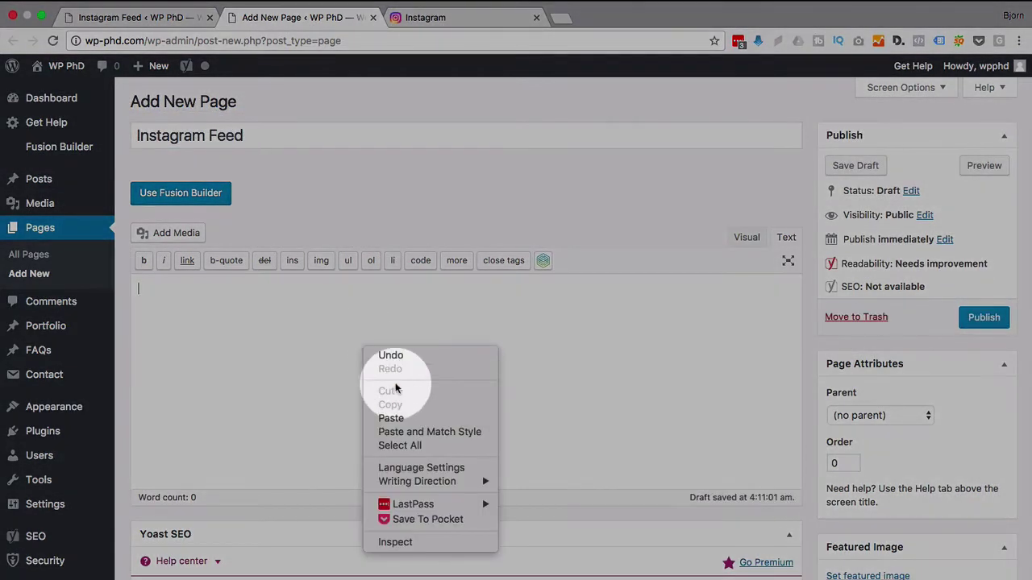
{"action": "left_click", "coordinate": [395, 417]}
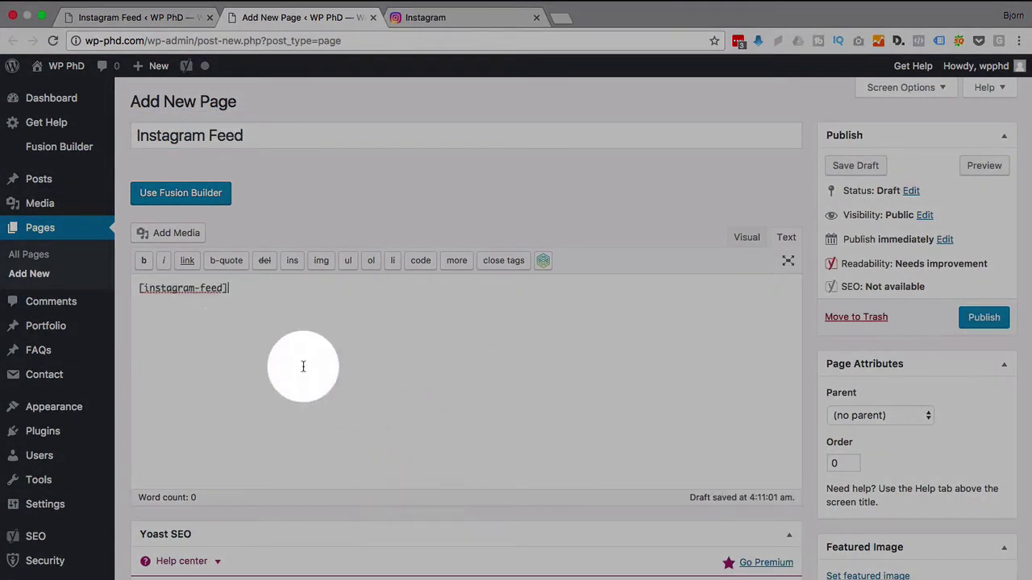
Step: Publish the Instagram Feed page and view it on the site in a new browser tab
{"action": "left_click", "coordinate": [984, 317]}
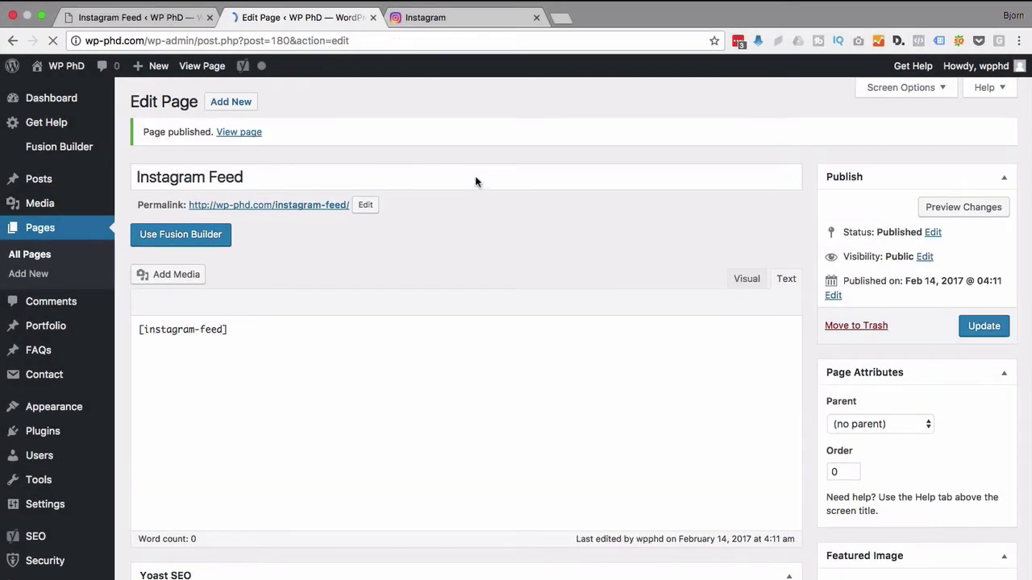
{"action": "left_click_drag", "start_coordinate": [311, 204], "coordinate": [484, 21]}
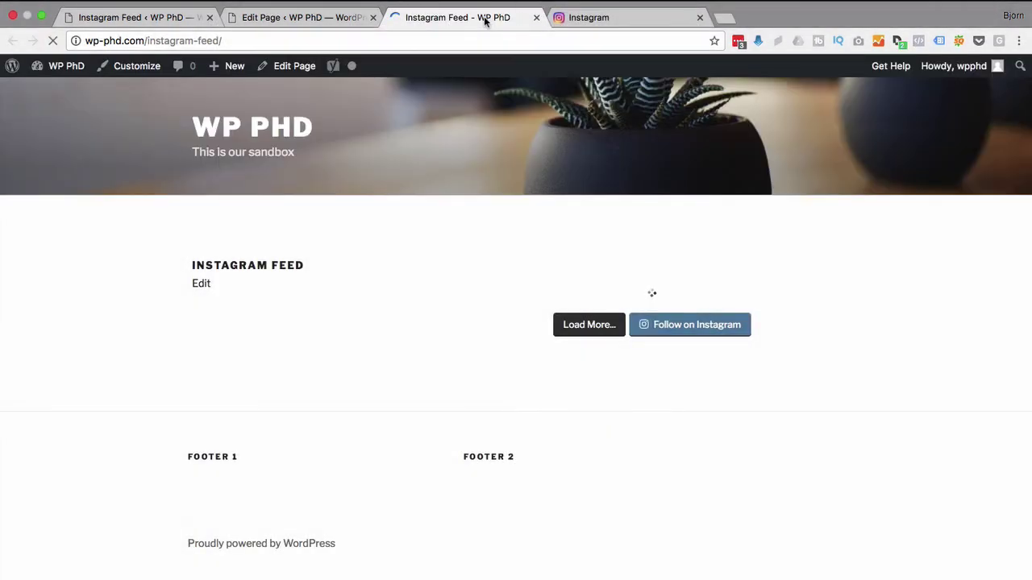
{"action": "left_click_drag", "start_coordinate": [563, 268], "coordinate": [423, 249]}
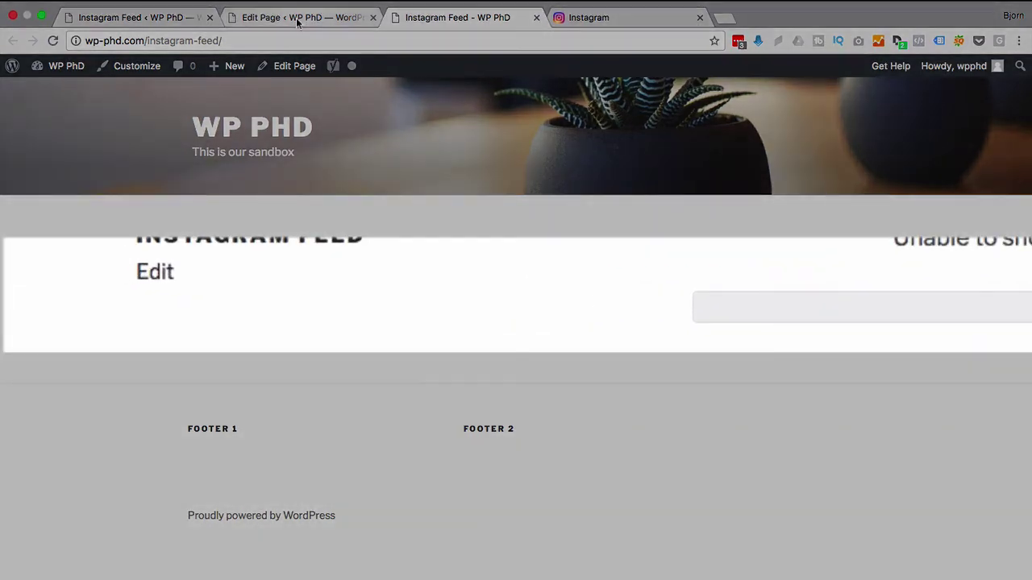
Step: Return to the plugin's display instructions and examine the Multiple Feeds shortcode examples with user IDs, num, cols and showfollow
{"action": "left_click", "coordinate": [296, 18]}
{"action": "left_click", "coordinate": [178, 22]}
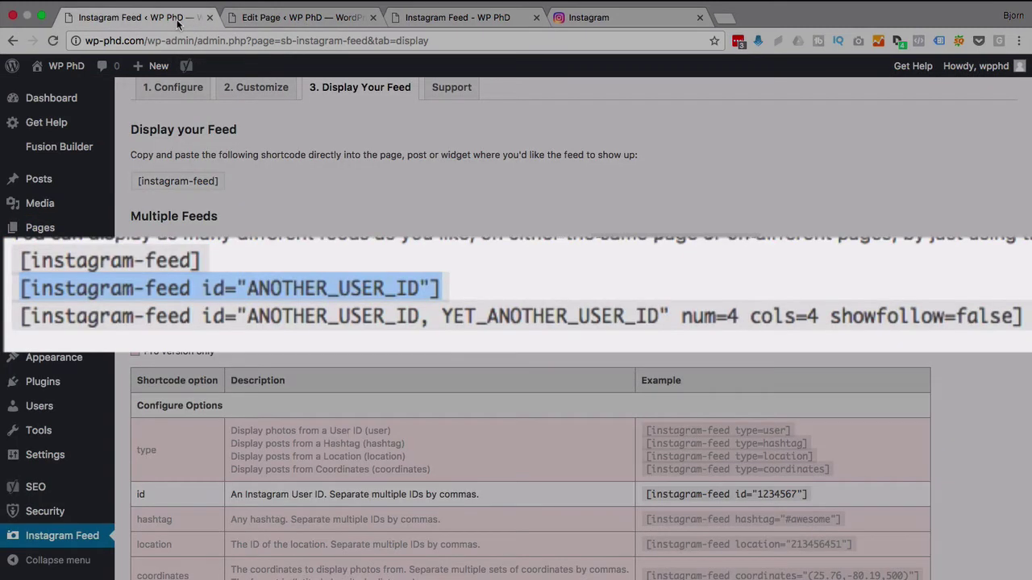
{"action": "left_click", "coordinate": [446, 276]}
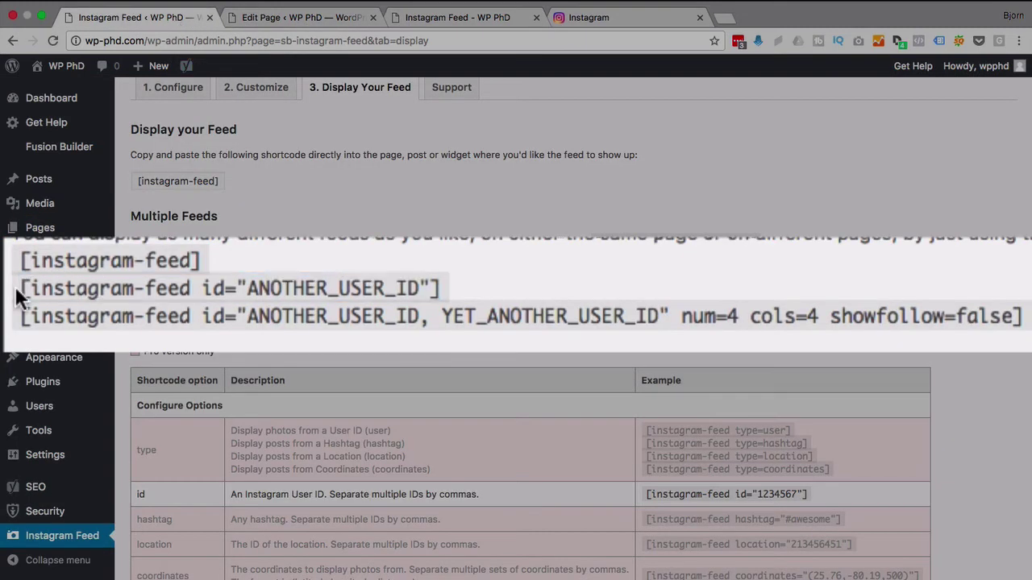
{"action": "left_click_drag", "start_coordinate": [17, 292], "coordinate": [435, 278]}
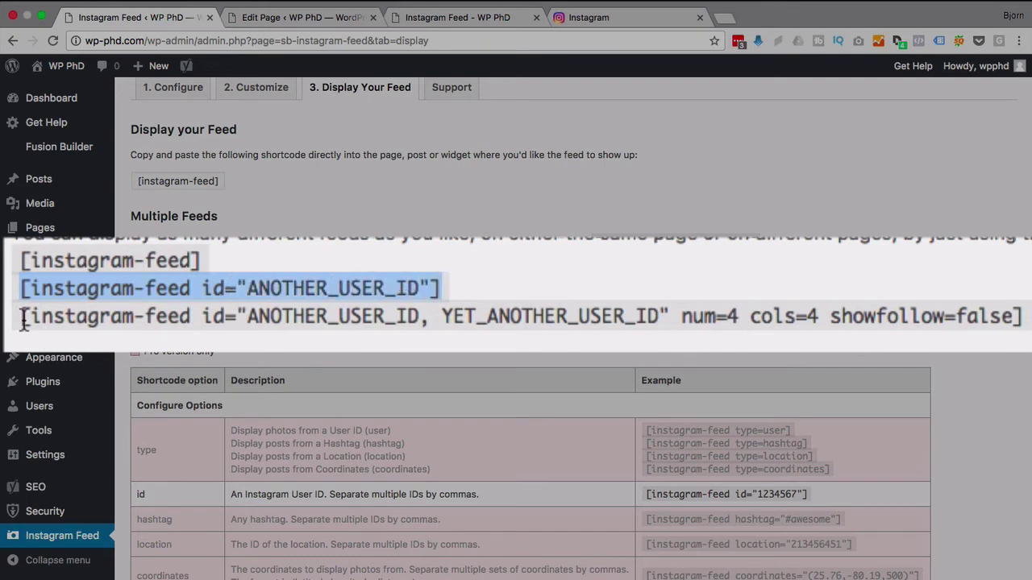
{"action": "left_click_drag", "start_coordinate": [23, 318], "coordinate": [668, 322]}
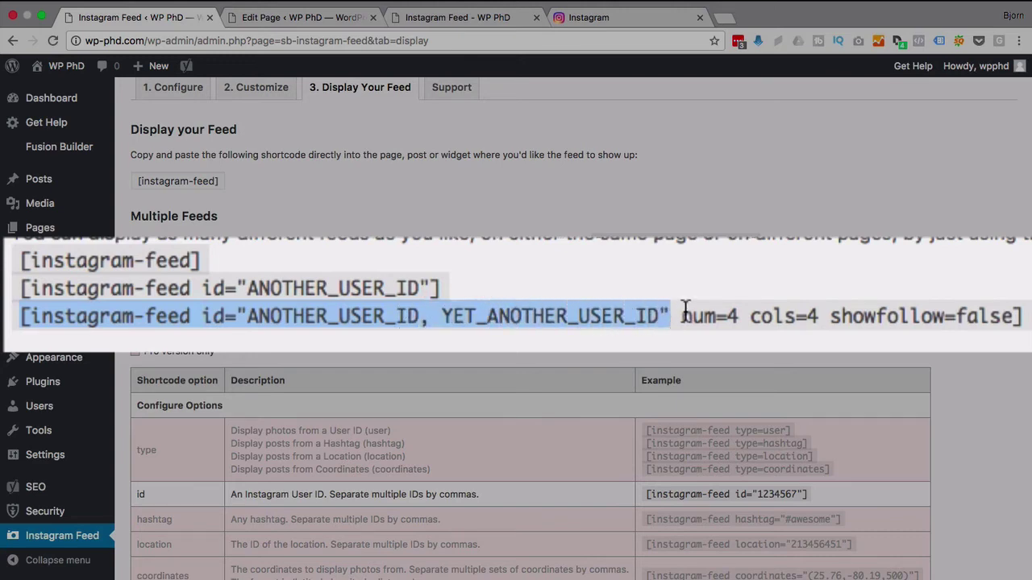
{"action": "left_click_drag", "start_coordinate": [685, 311], "coordinate": [1028, 321]}
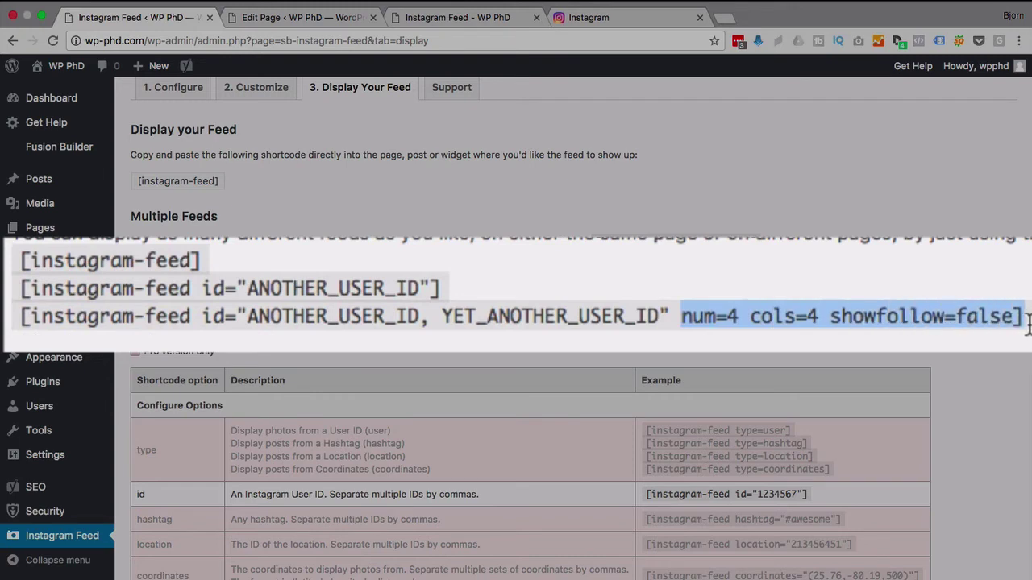
Step: Copy the [instagram-feed id="ANOTHER_USER_ID"] shortcode example into the Instagram Feed page below the existing shortcode
{"action": "left_click_drag", "start_coordinate": [441, 278], "coordinate": [18, 298]}
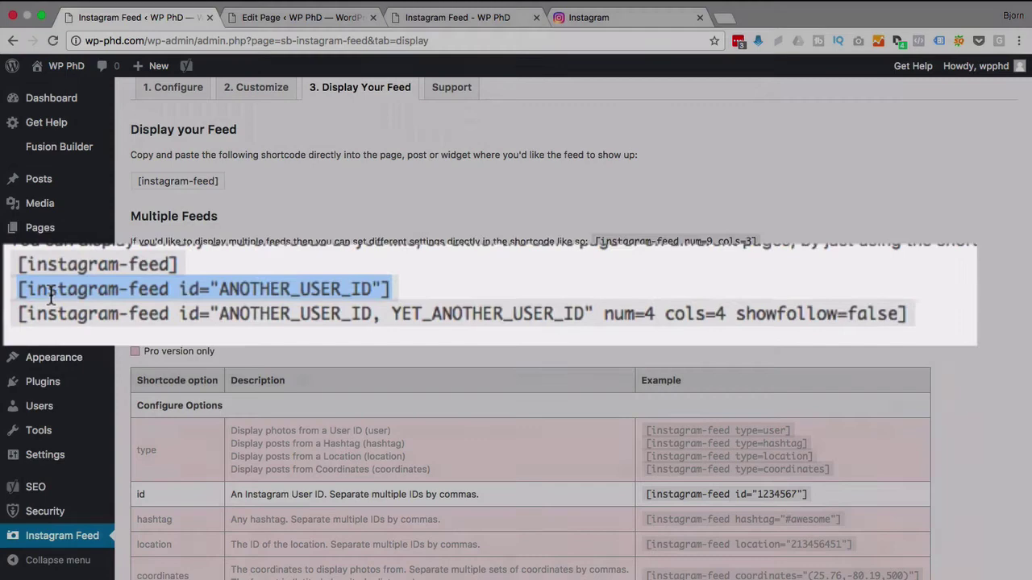
{"action": "right_click", "coordinate": [284, 289]}
{"action": "left_click", "coordinate": [315, 320]}
{"action": "left_click", "coordinate": [326, 23]}
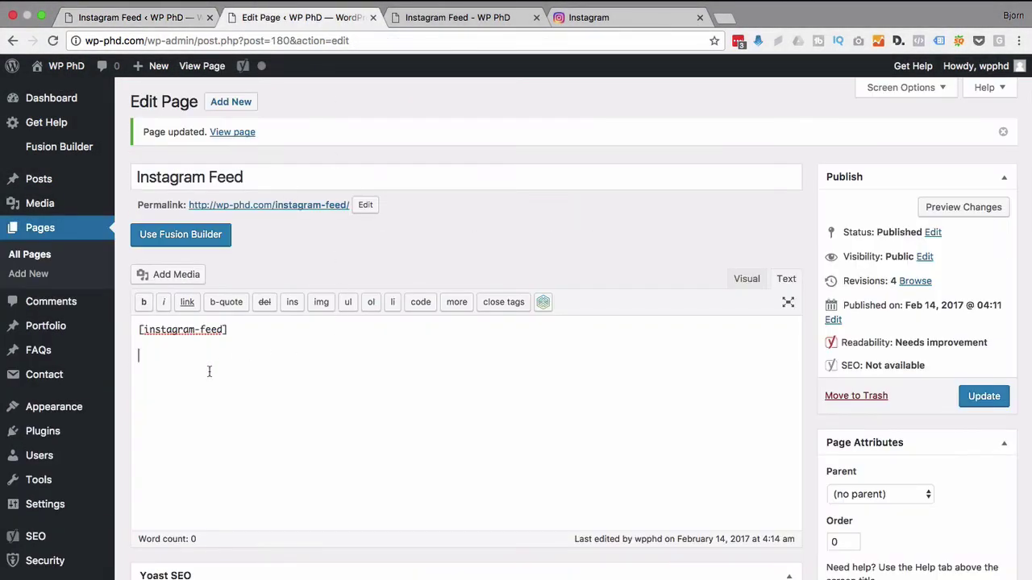
{"action": "key", "text": "super+v"}
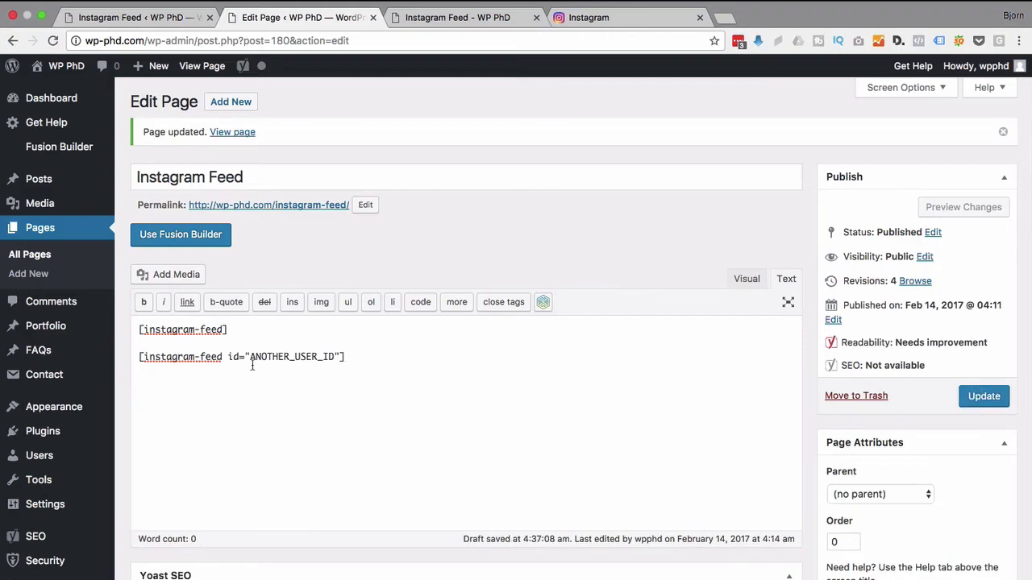
Step: Search Instagram for "shaquille", open the verified shaq profile and check the username in its web address
{"action": "left_click", "coordinate": [652, 18]}
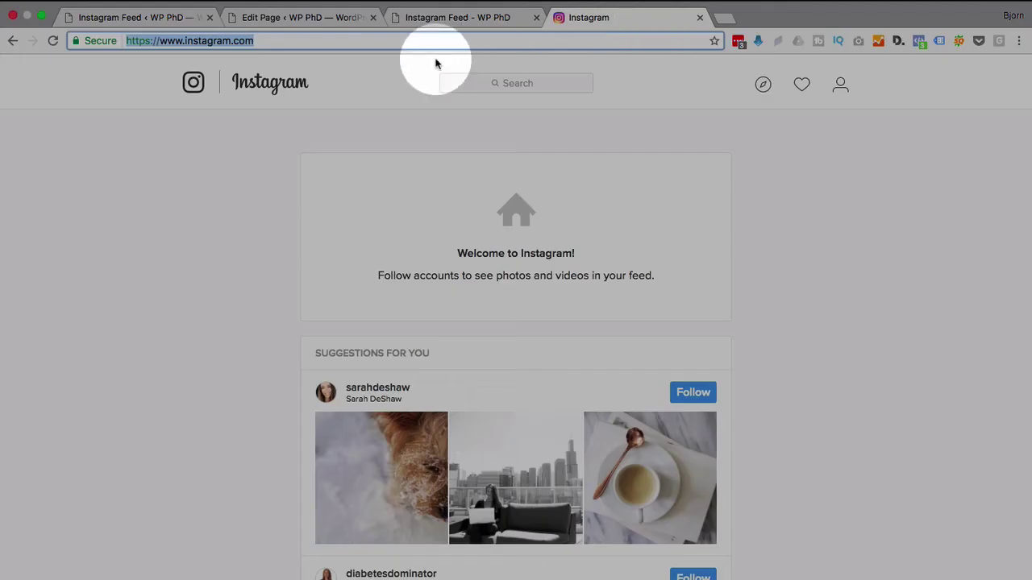
{"action": "left_click", "coordinate": [507, 84]}
{"action": "type", "text": "s"}
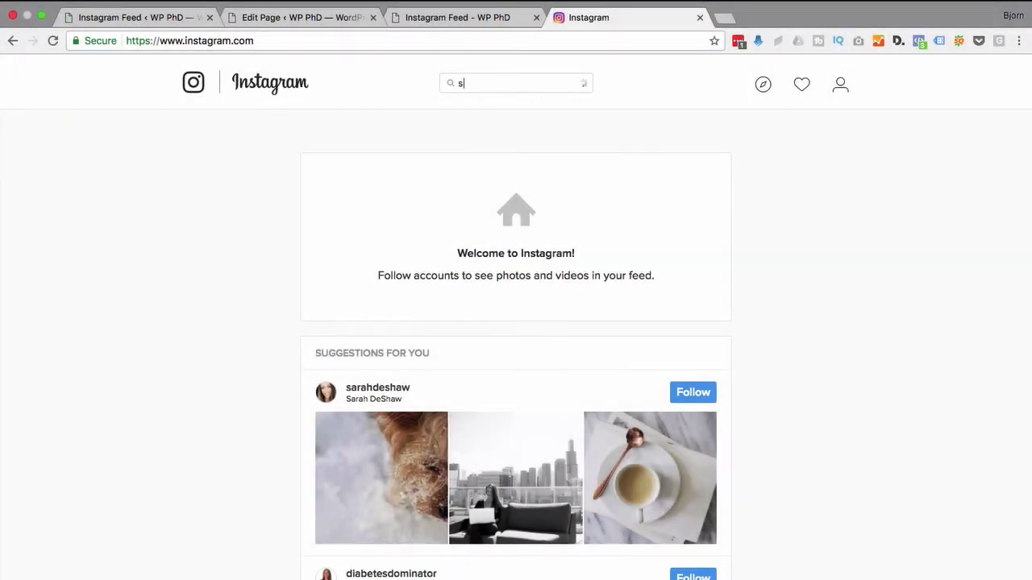
{"action": "type", "text": "hqu"}
{"action": "key", "text": "BackSpace"}
{"action": "key", "text": "BackSpace"}
{"action": "type", "text": "au"}
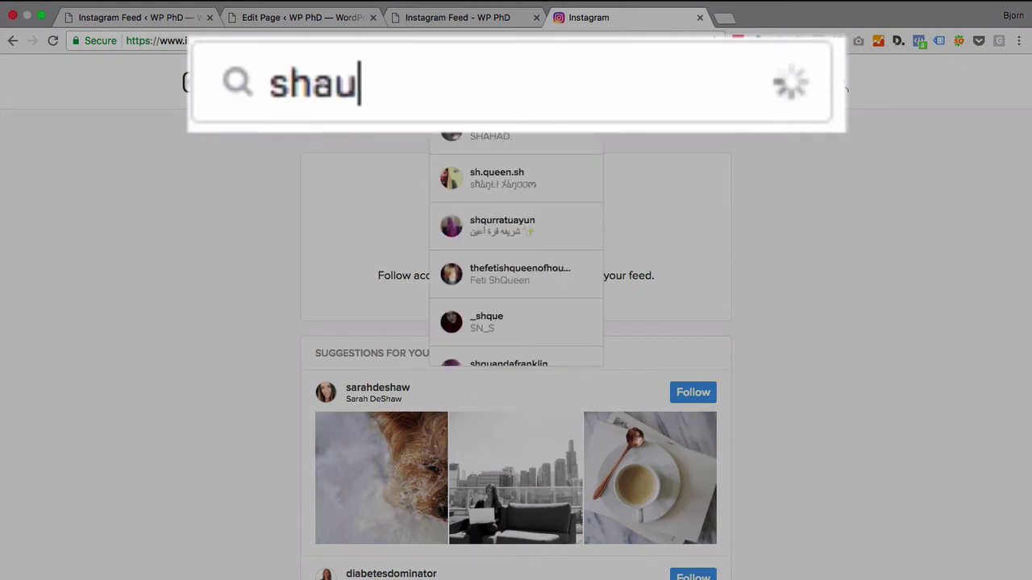
{"action": "key", "text": "BackSpace"}
{"action": "key", "text": "BackSpace"}
{"action": "type", "text": "aquill"}
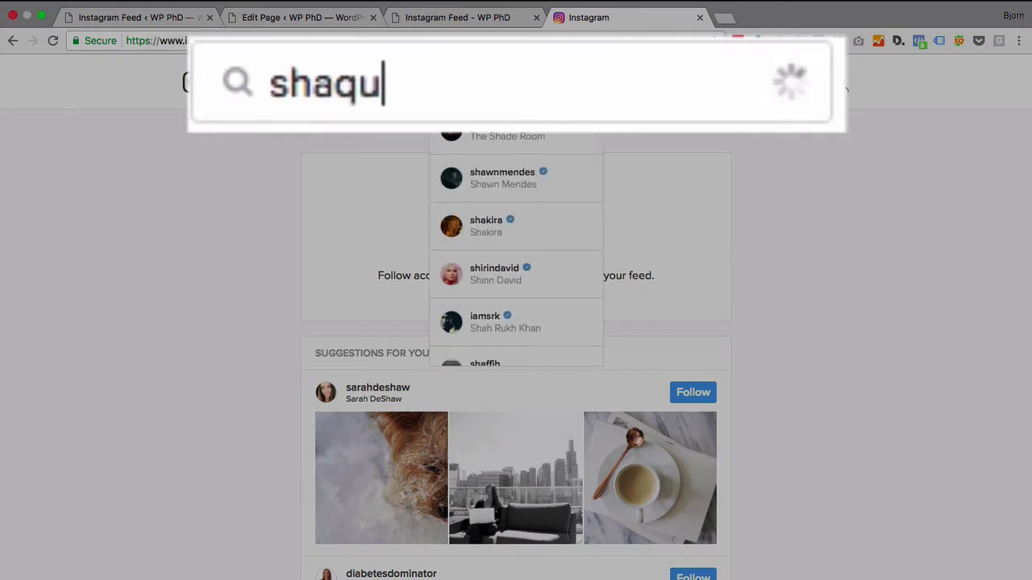
{"action": "type", "text": "e"}
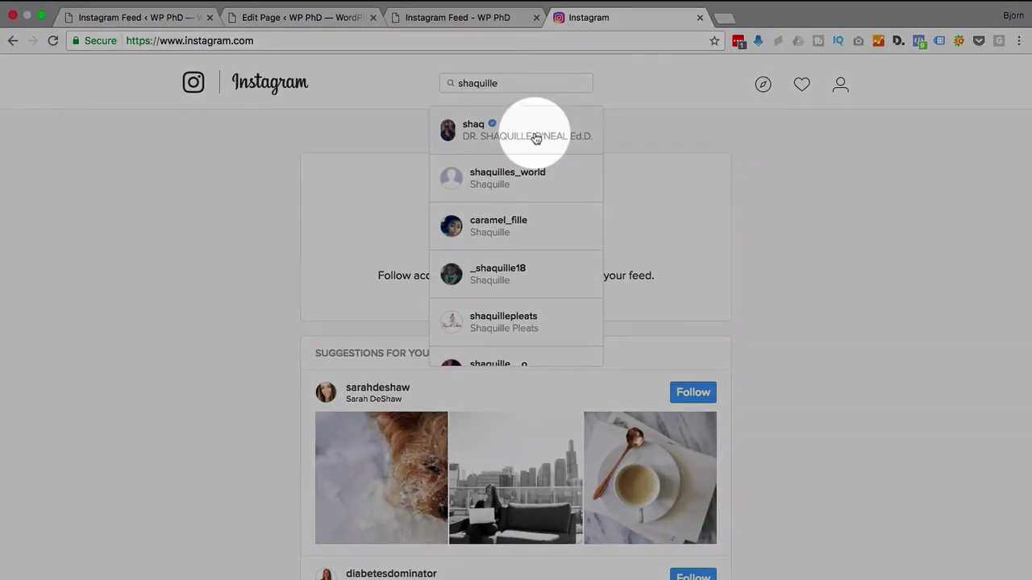
{"action": "left_click", "coordinate": [536, 139]}
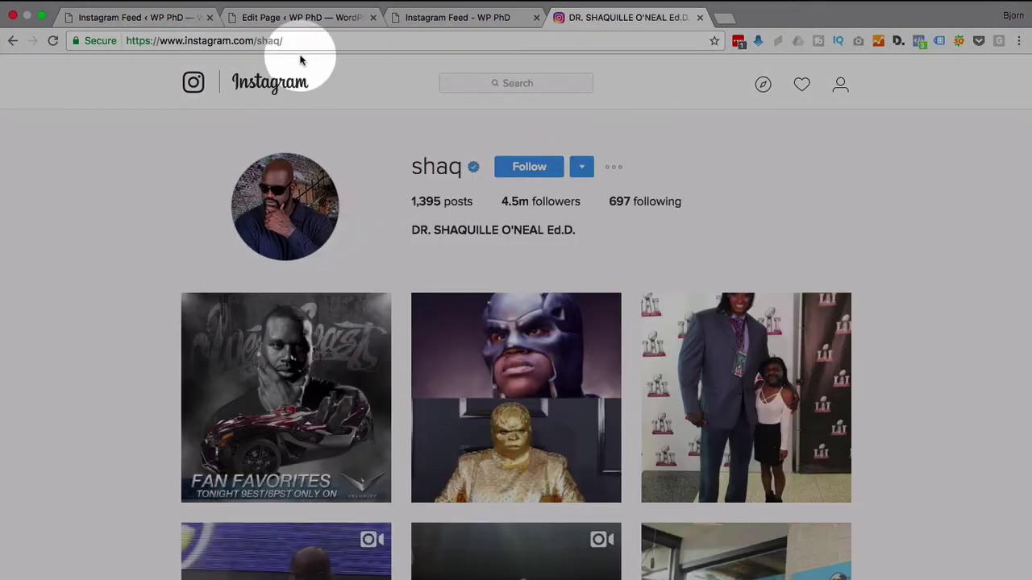
{"action": "left_click", "coordinate": [271, 42]}
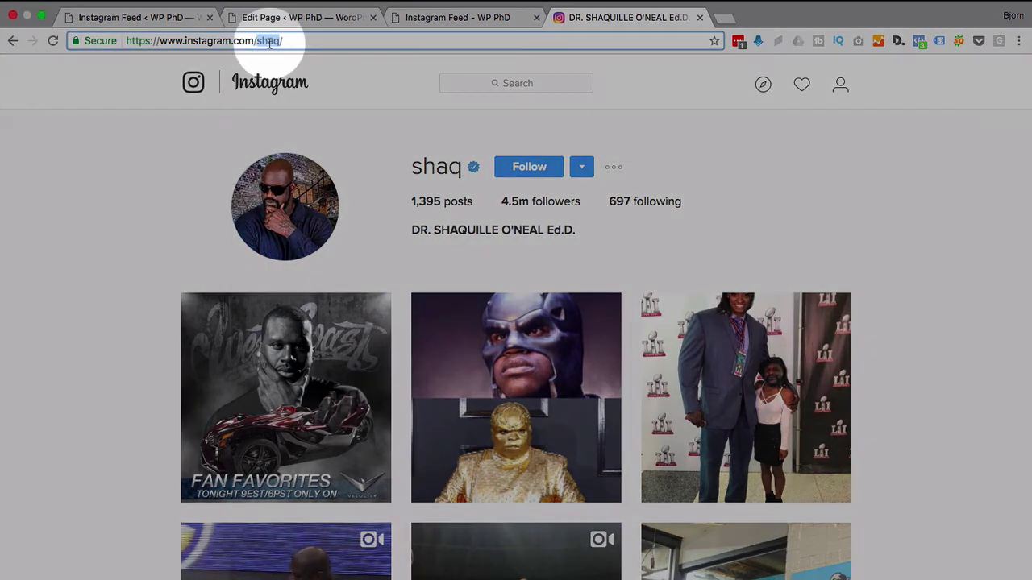
{"action": "left_click_drag", "start_coordinate": [257, 40], "coordinate": [295, 46]}
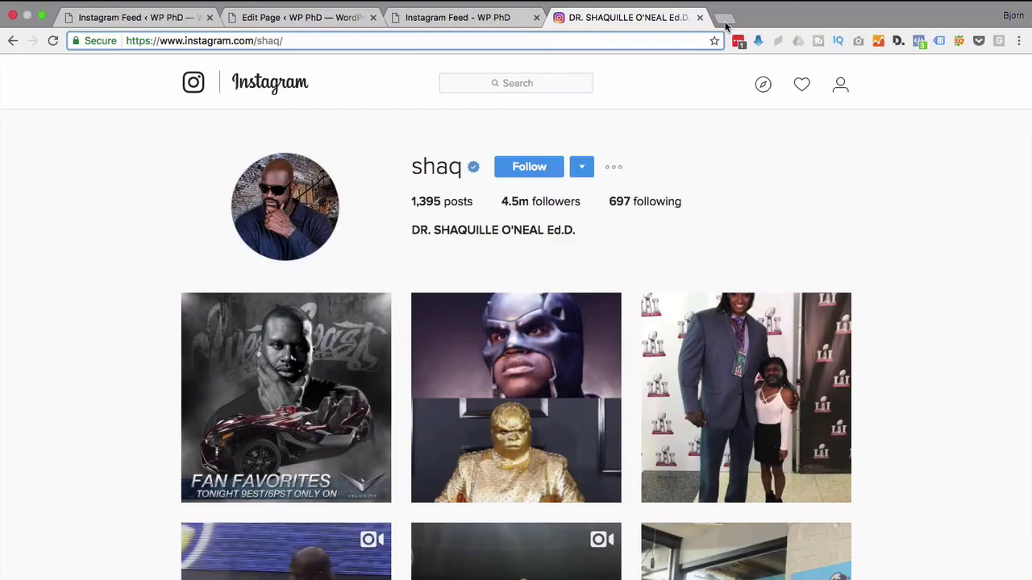
Step: Search the web for "how do you find instagram user id" in a new browser tab and open Otzberg.net's Instagram User ID finder
{"action": "left_click", "coordinate": [725, 23]}
{"action": "type", "text": "how do you find instagram user id"}
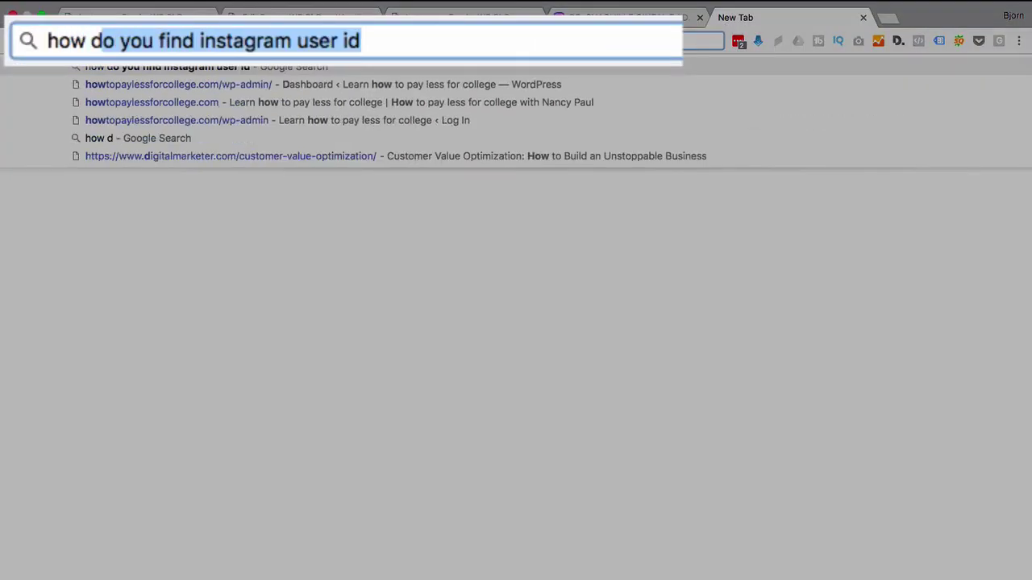
{"action": "key", "text": "Return"}
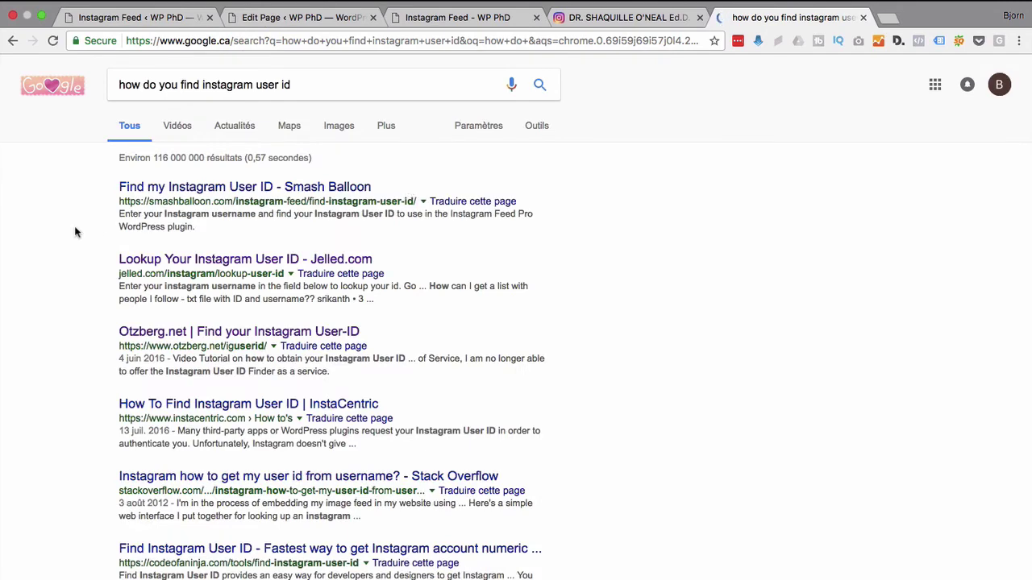
{"action": "scroll", "coordinate": [147, 374], "scroll_direction": "down", "scroll_amount": 3}
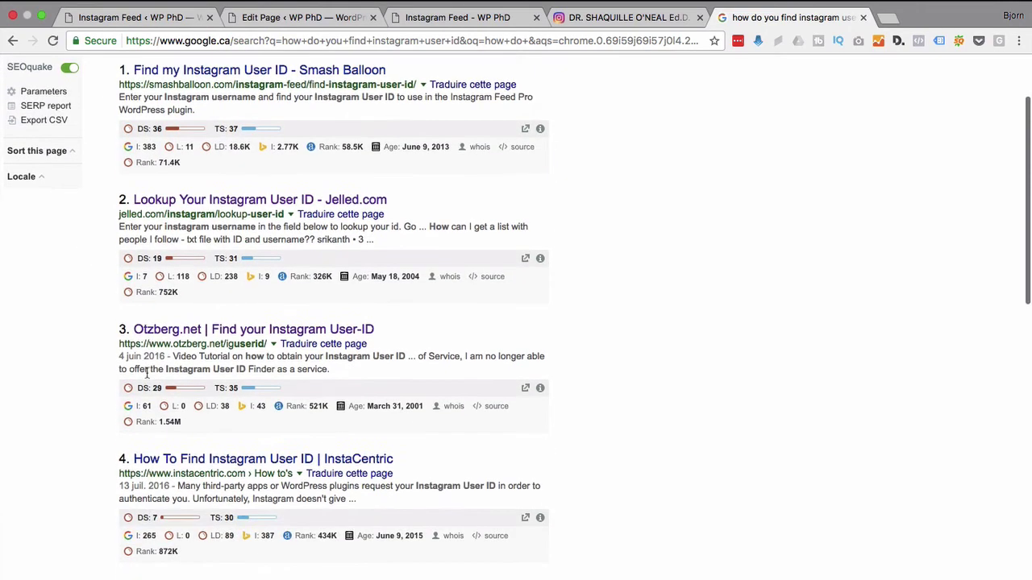
{"action": "left_click", "coordinate": [211, 330]}
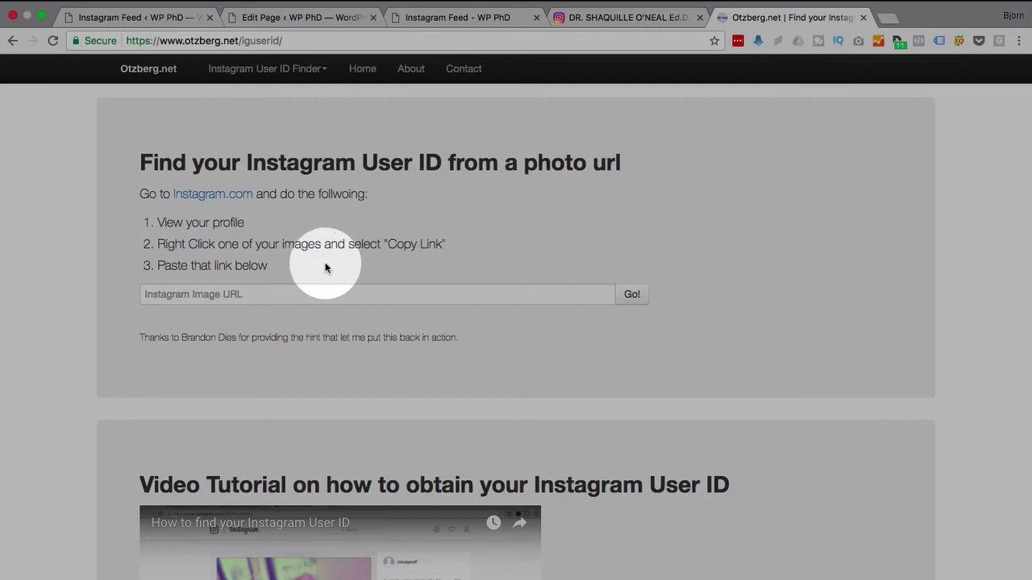
{"action": "left_click", "coordinate": [313, 295]}
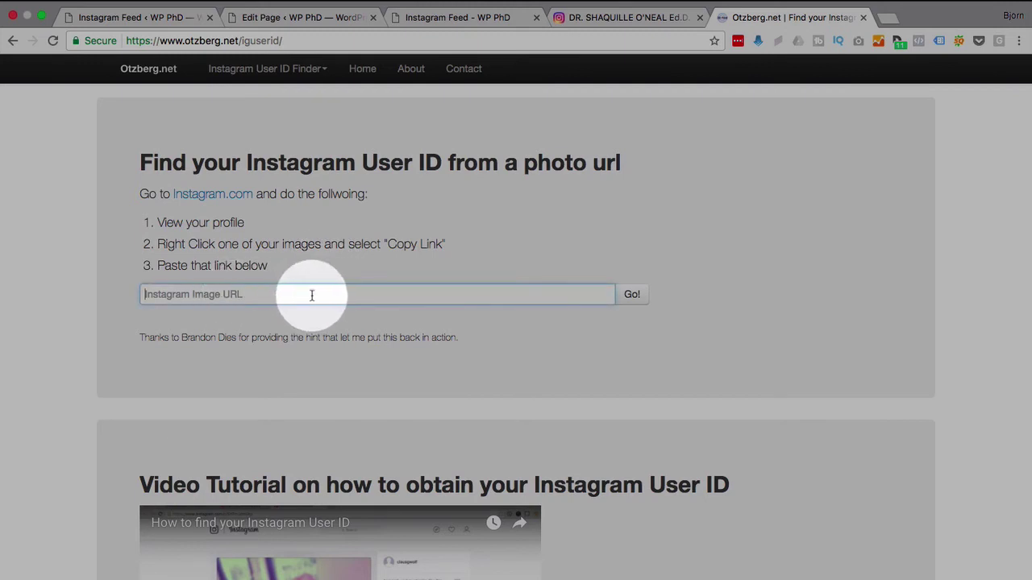
Step: Copy the link address of the first photo on the shaq Instagram profile
{"action": "left_click", "coordinate": [599, 29]}
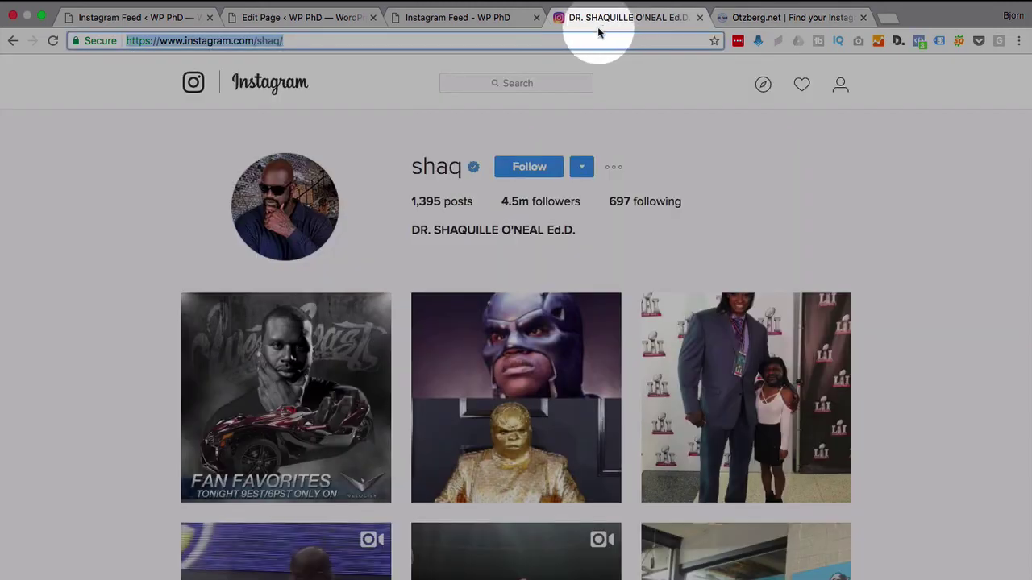
{"action": "right_click", "coordinate": [322, 347]}
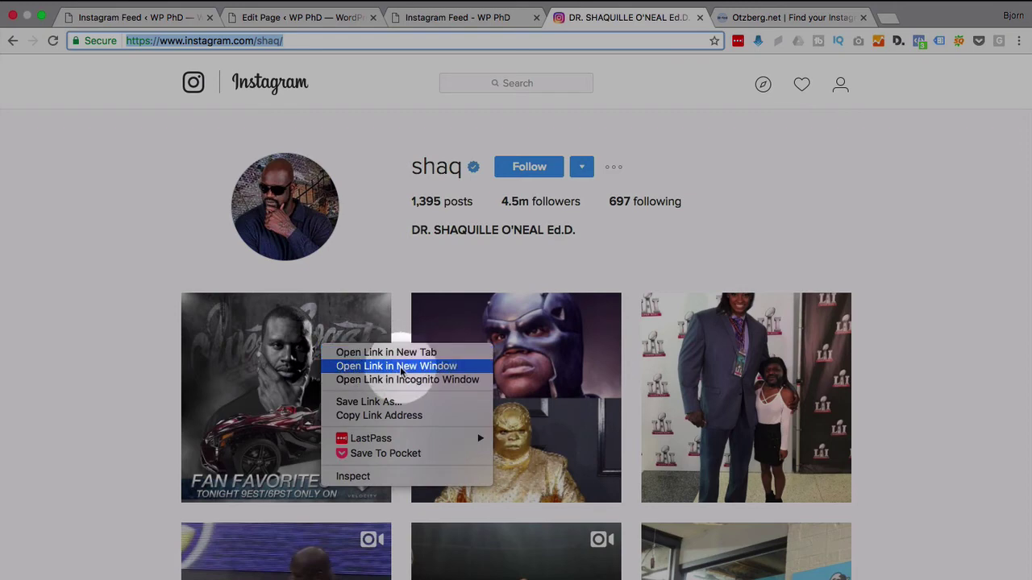
{"action": "left_click", "coordinate": [415, 417]}
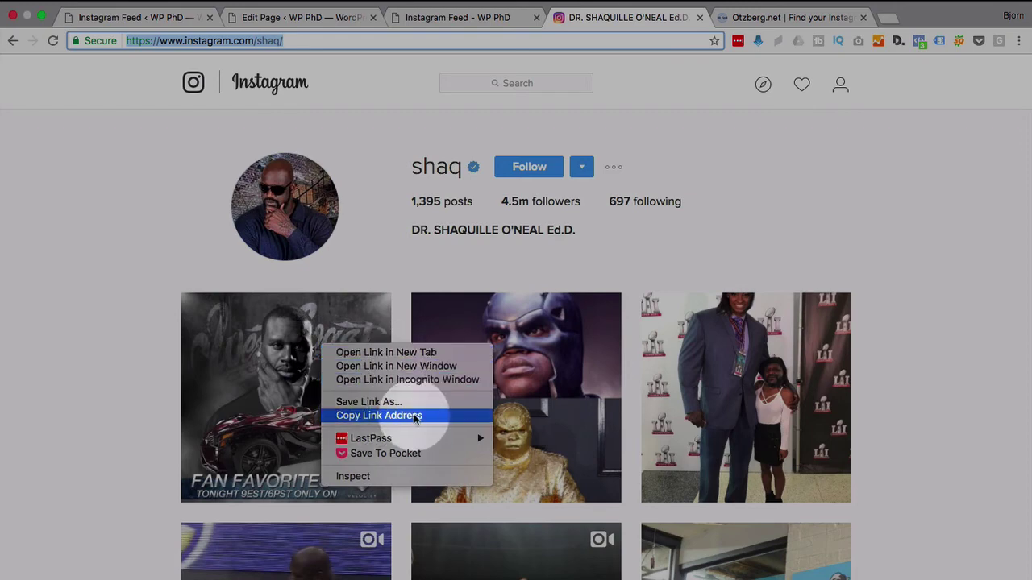
{"action": "left_click", "coordinate": [401, 417]}
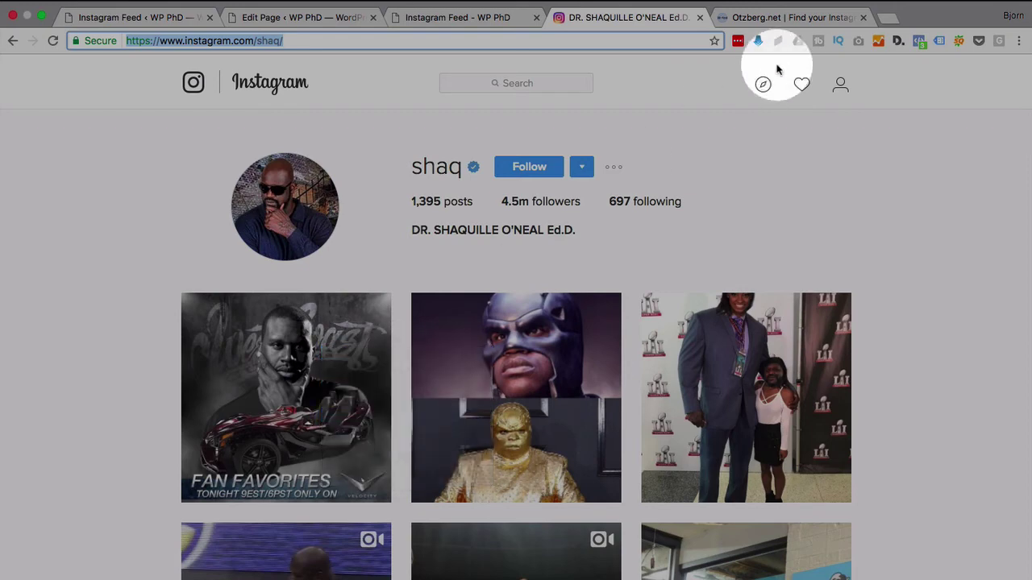
Step: Paste the copied photo link into Otzberg.net's Instagram Image URL field and run the user ID lookup
{"action": "left_click", "coordinate": [792, 19]}
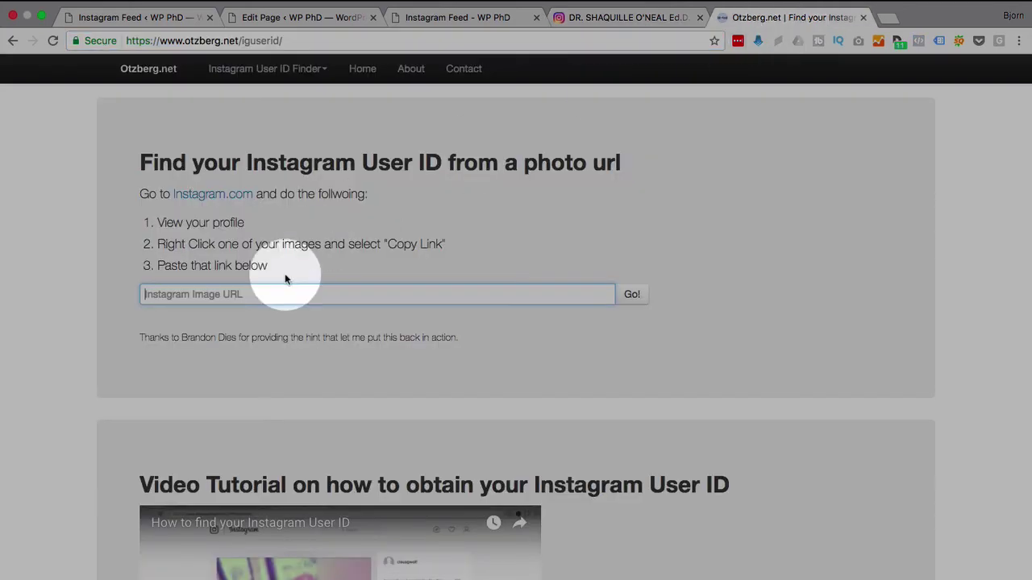
{"action": "left_click", "coordinate": [271, 293]}
{"action": "right_click", "coordinate": [272, 294]}
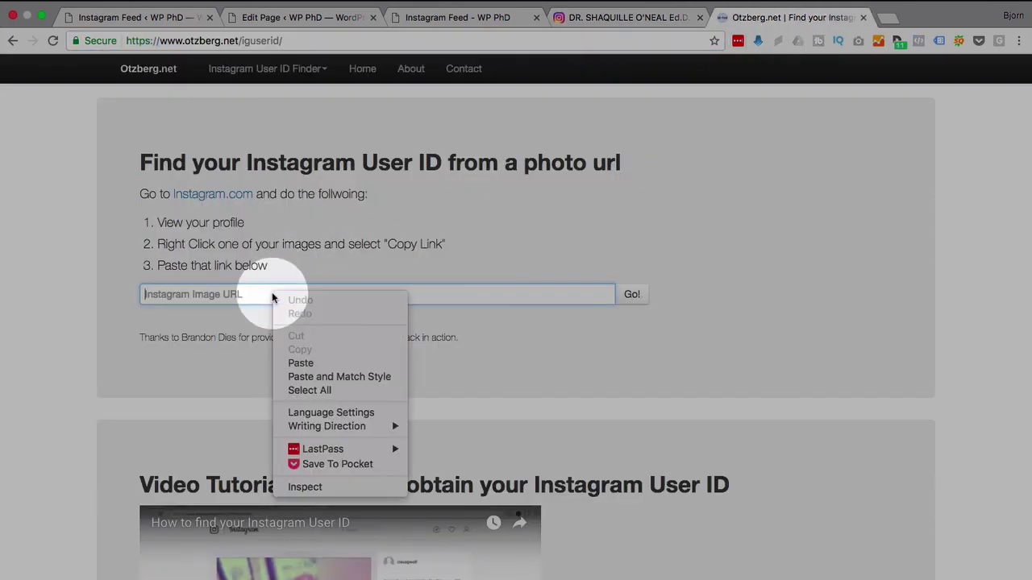
{"action": "left_click", "coordinate": [300, 363]}
{"action": "left_click", "coordinate": [632, 297]}
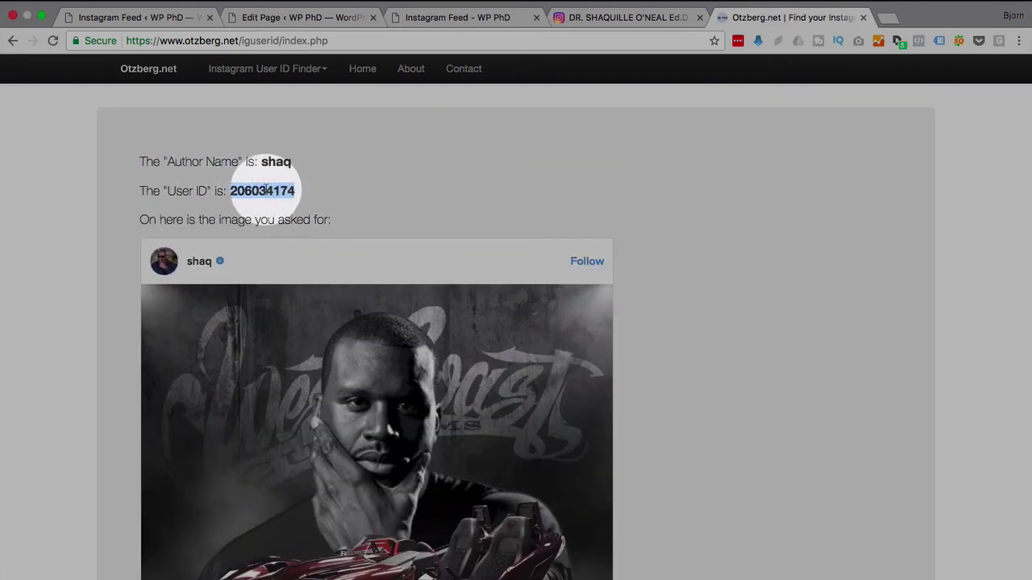
Step: Copy shaq's user ID from the lookup result and replace ANOTHER_USER_ID with it in the page's second shortcode
{"action": "right_click", "coordinate": [266, 190]}
{"action": "left_click", "coordinate": [284, 216]}
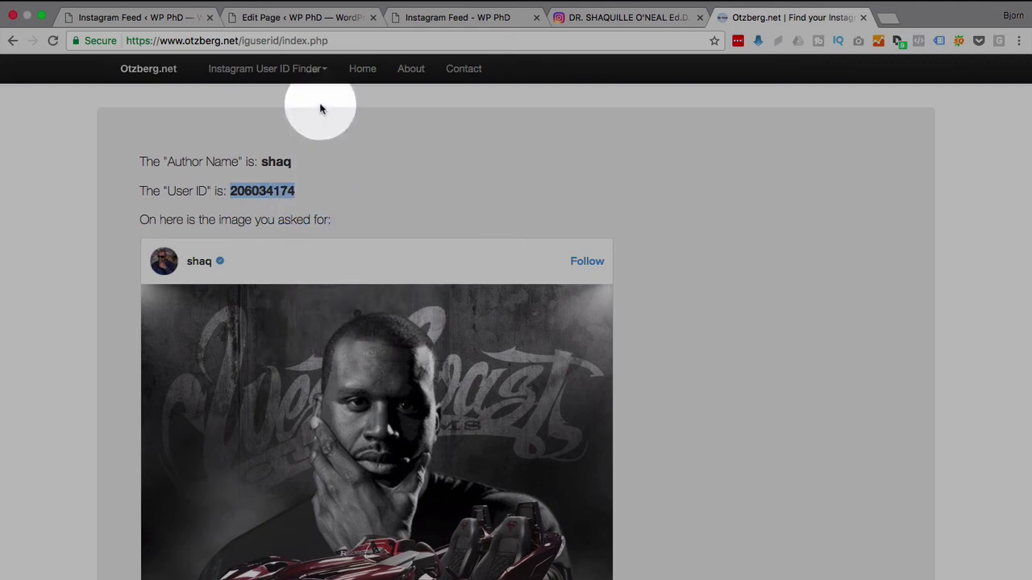
{"action": "left_click", "coordinate": [343, 20]}
{"action": "left_click", "coordinate": [249, 357]}
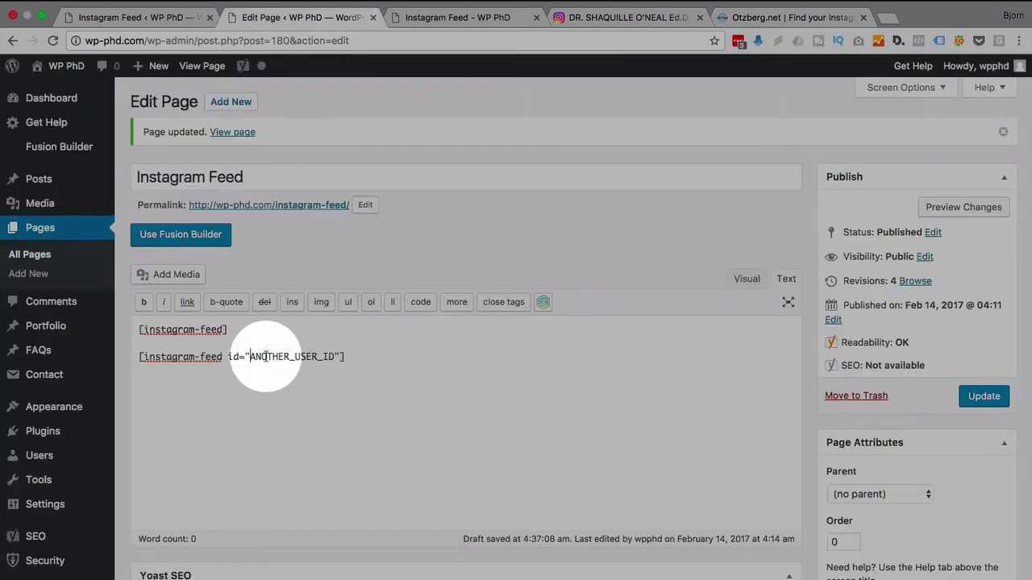
{"action": "double_click", "coordinate": [265, 356]}
{"action": "right_click", "coordinate": [310, 357]}
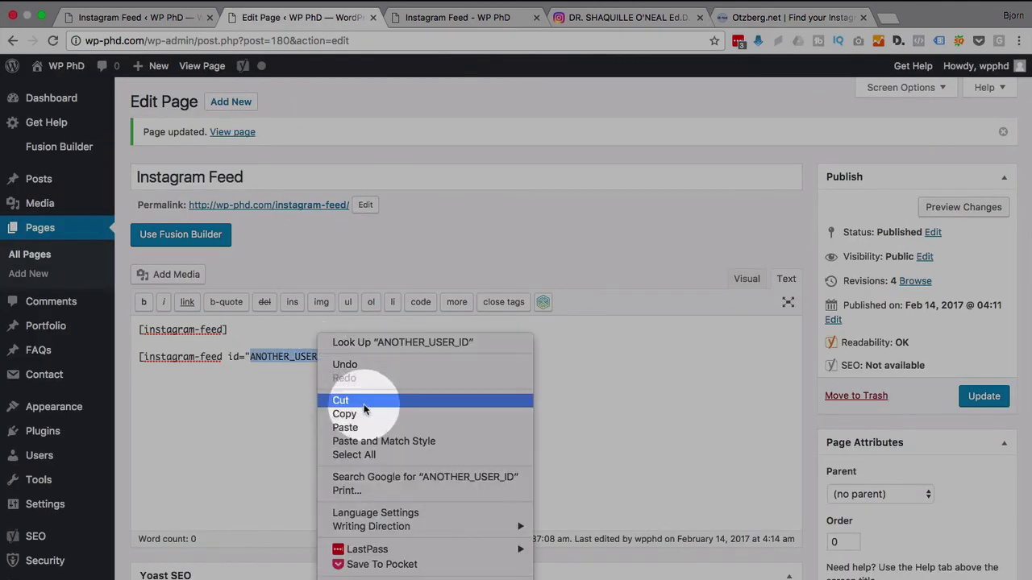
{"action": "left_click", "coordinate": [364, 427]}
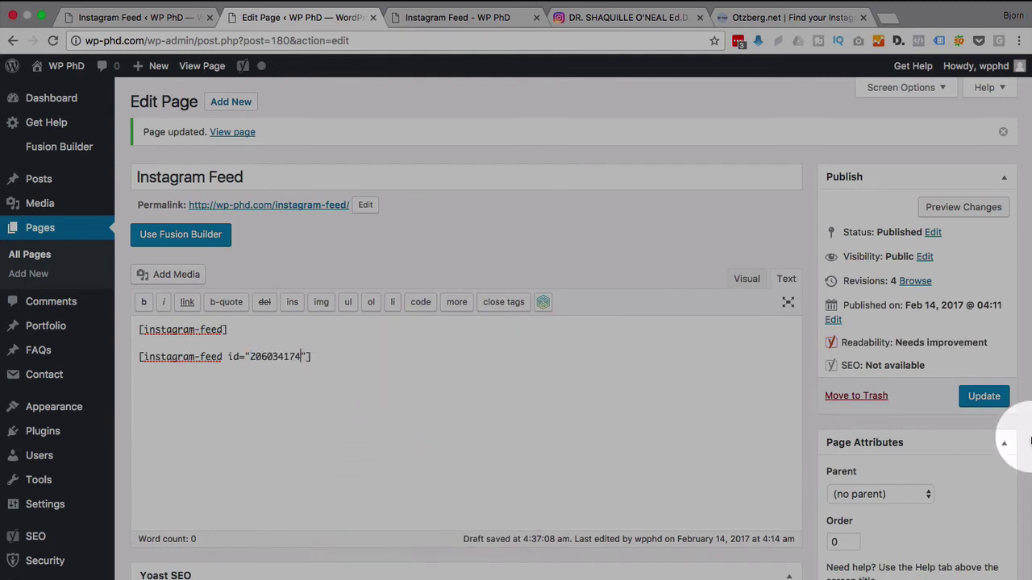
Step: Update the Instagram Feed page, reload its published version and look through the displayed feeds
{"action": "left_click", "coordinate": [984, 395]}
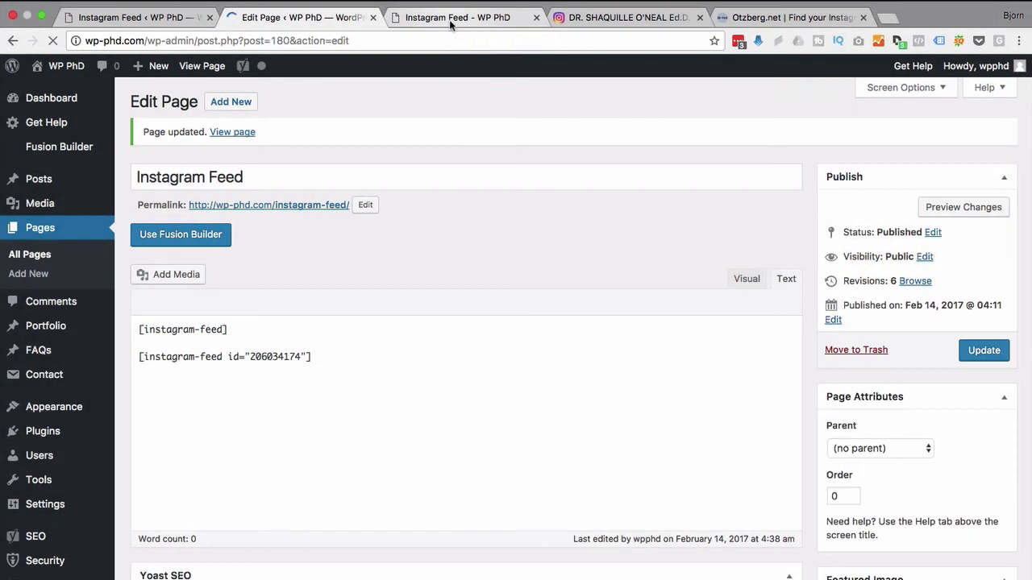
{"action": "left_click", "coordinate": [449, 20]}
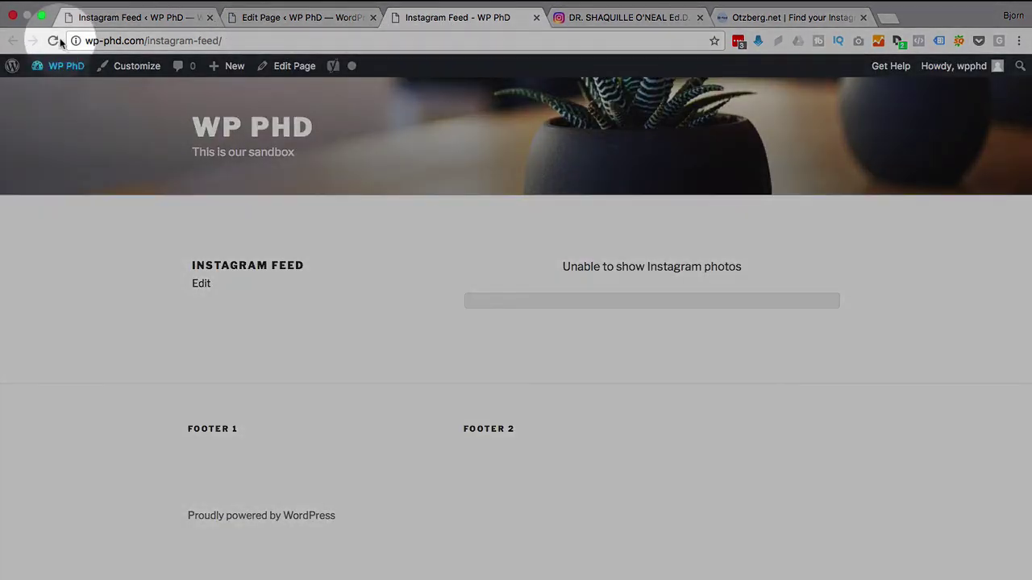
{"action": "left_click", "coordinate": [55, 40]}
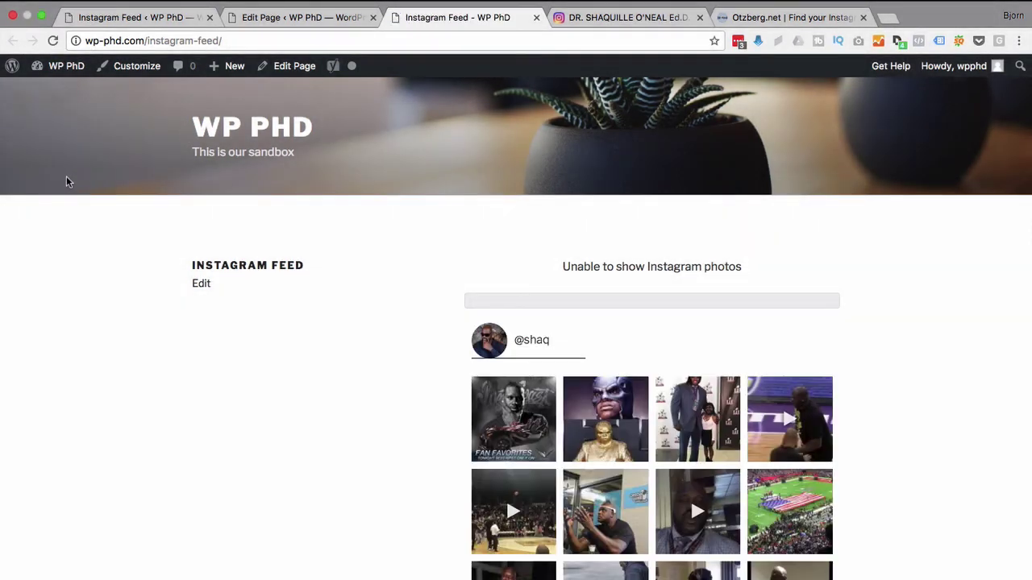
{"action": "scroll", "coordinate": [353, 416], "scroll_direction": "down", "scroll_amount": 8}
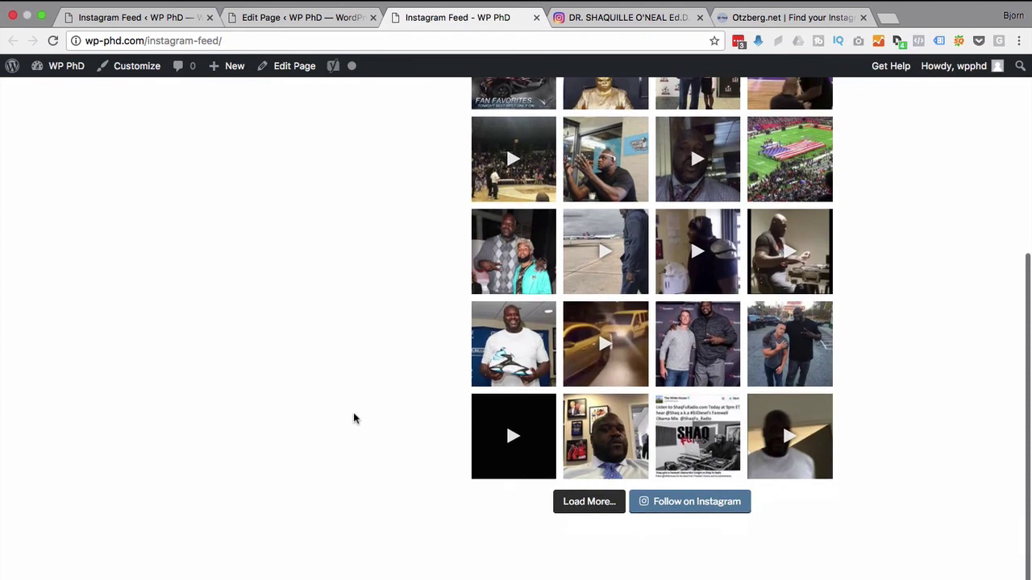
{"action": "scroll", "coordinate": [353, 418], "scroll_direction": "up", "scroll_amount": 6}
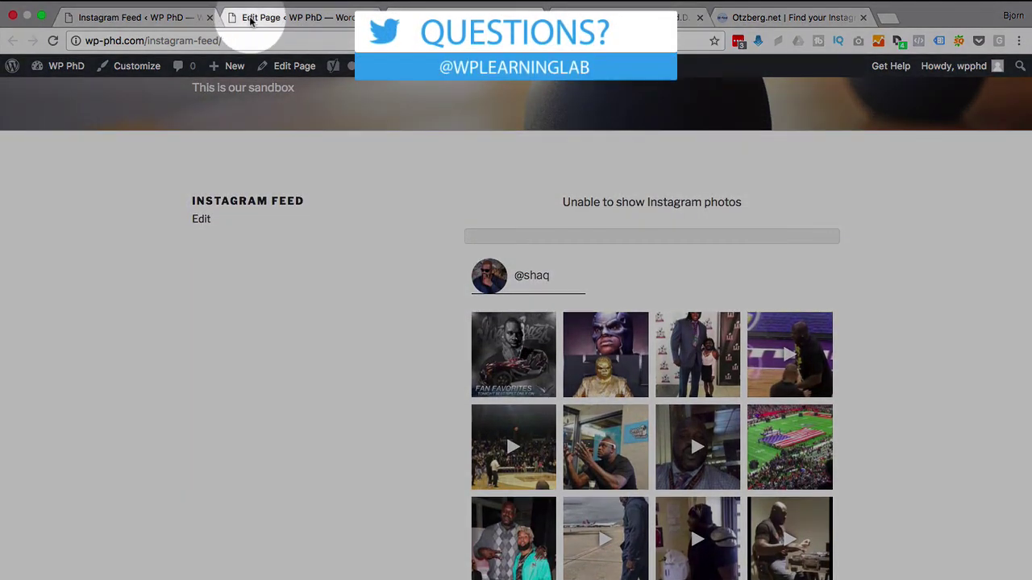
Step: Return to the plugin's display instructions and examine the cols=4 and num=4 options in the last Multiple Feeds example
{"action": "left_click", "coordinate": [258, 17]}
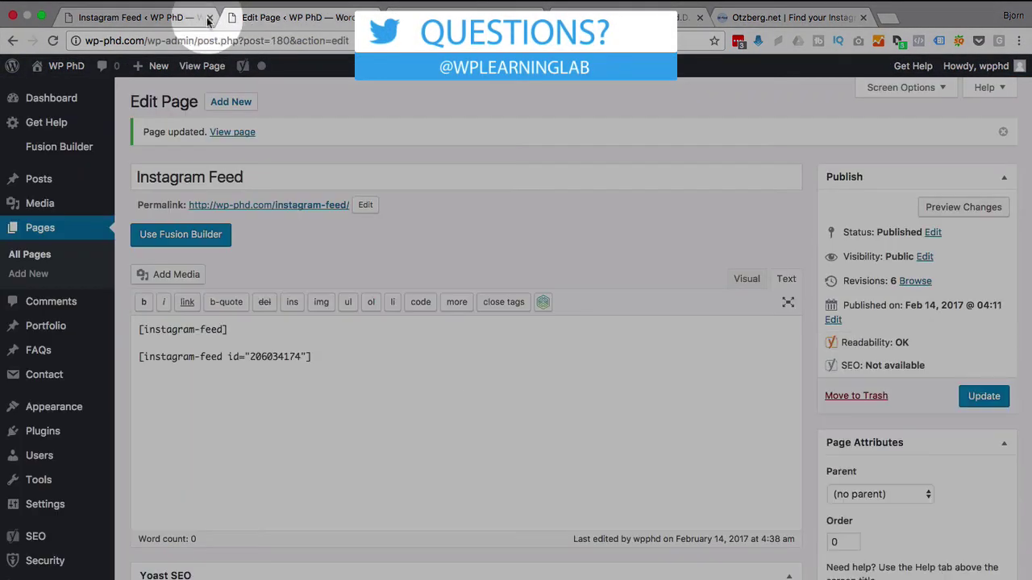
{"action": "left_click", "coordinate": [201, 18]}
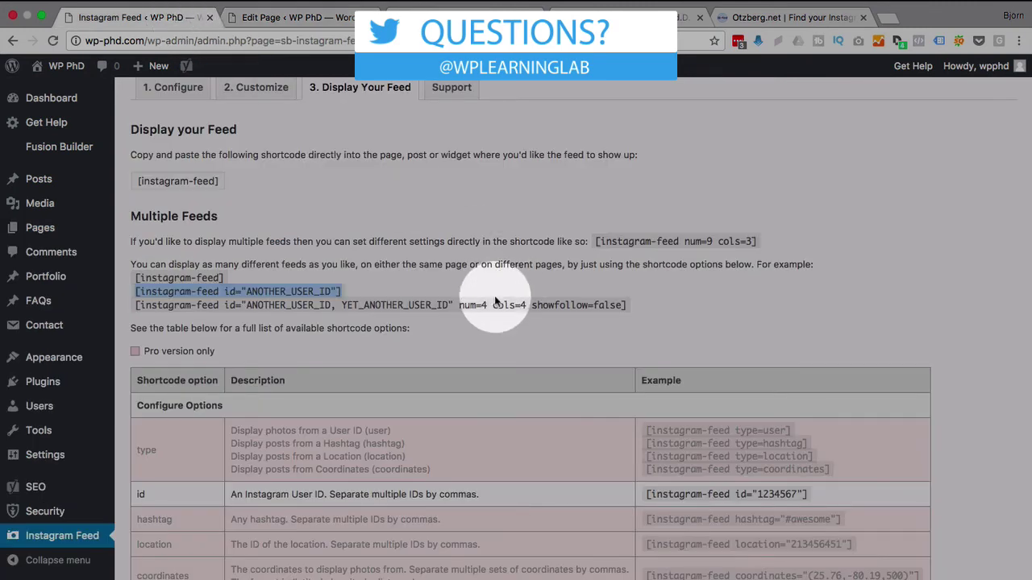
{"action": "left_click_drag", "start_coordinate": [493, 306], "coordinate": [525, 307]}
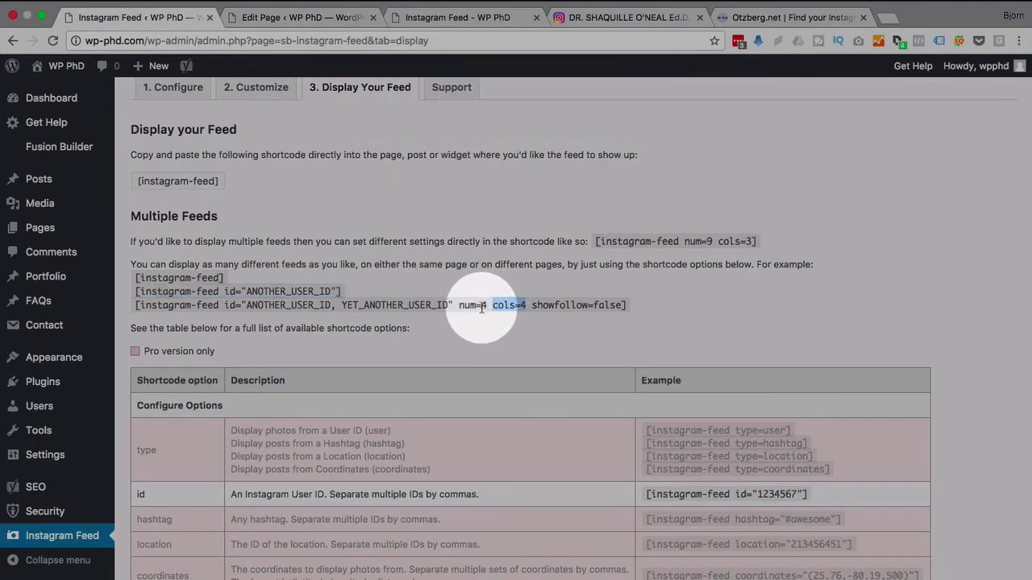
{"action": "left_click_drag", "start_coordinate": [459, 306], "coordinate": [486, 308]}
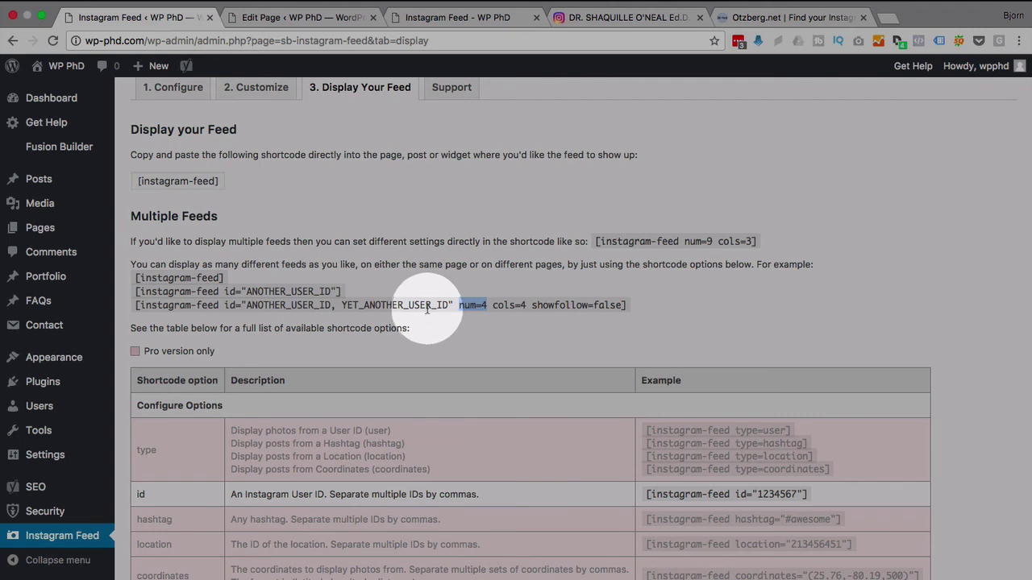
{"action": "left_click", "coordinate": [526, 307]}
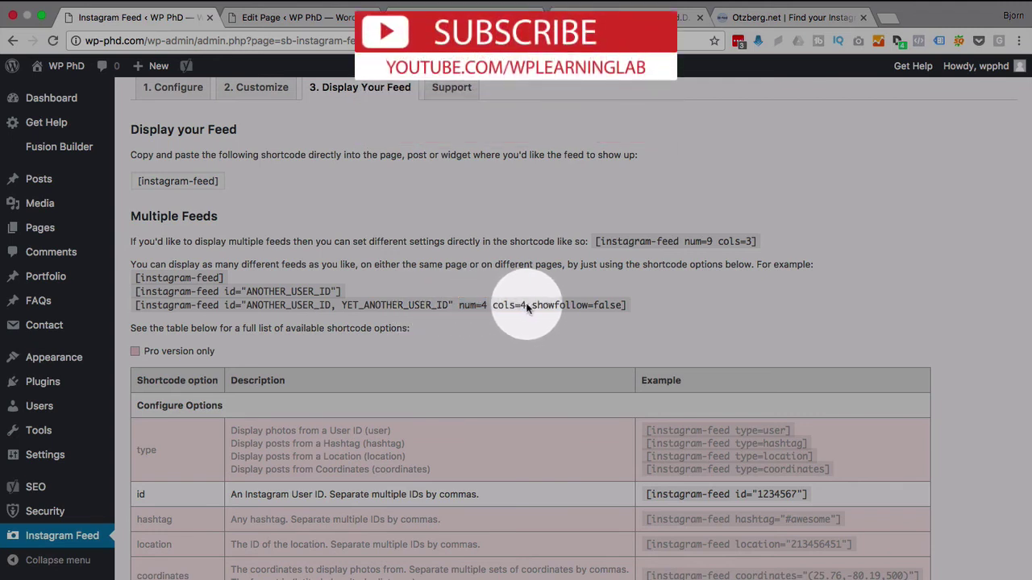
Step: Look over the photo rows and columns of the shaq feed on the published Instagram Feed page
{"action": "left_click", "coordinate": [294, 17]}
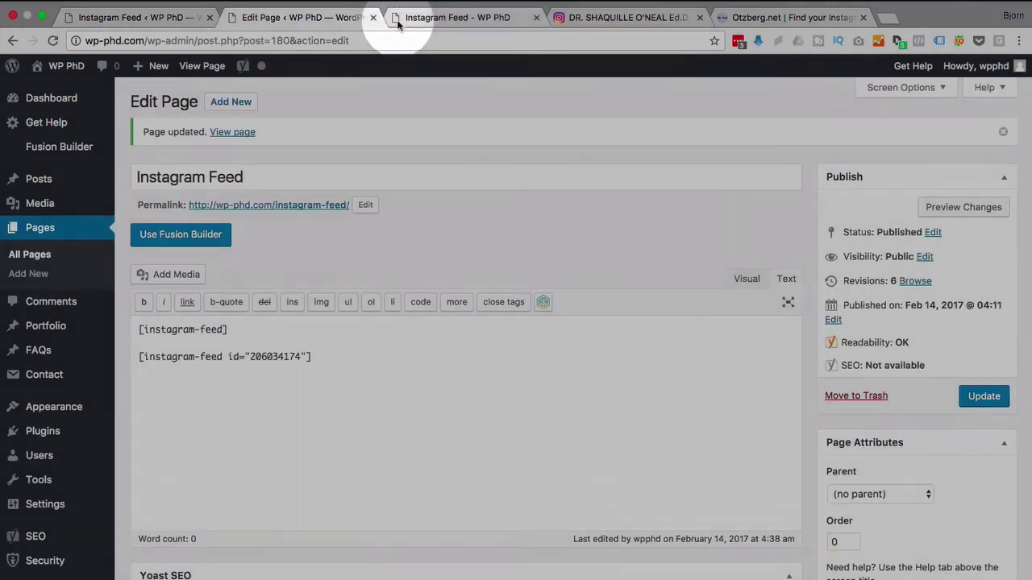
{"action": "left_click", "coordinate": [397, 24]}
{"action": "scroll", "coordinate": [454, 274], "scroll_direction": "down", "scroll_amount": 3}
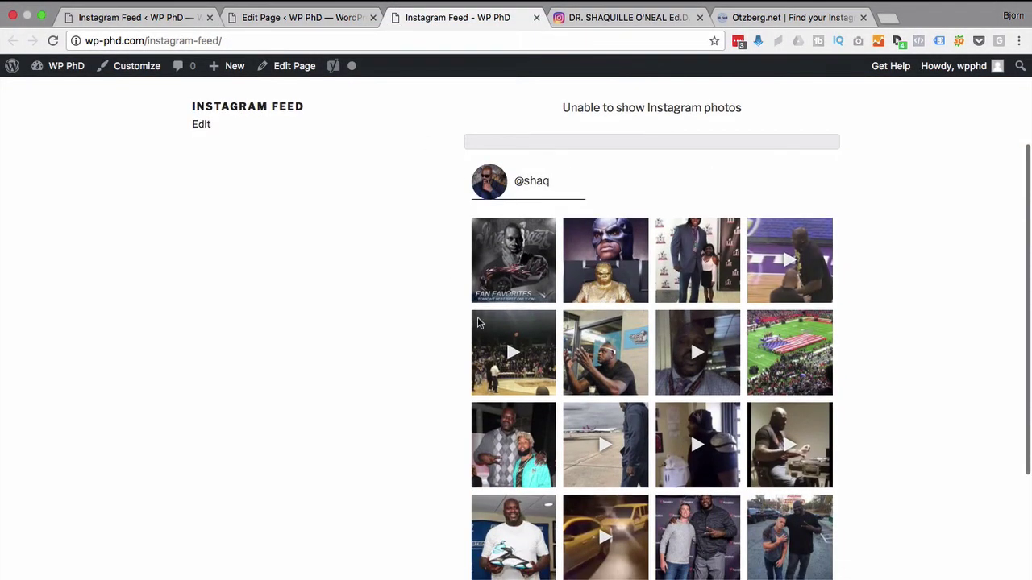
{"action": "scroll", "coordinate": [363, 430], "scroll_direction": "down", "scroll_amount": 4}
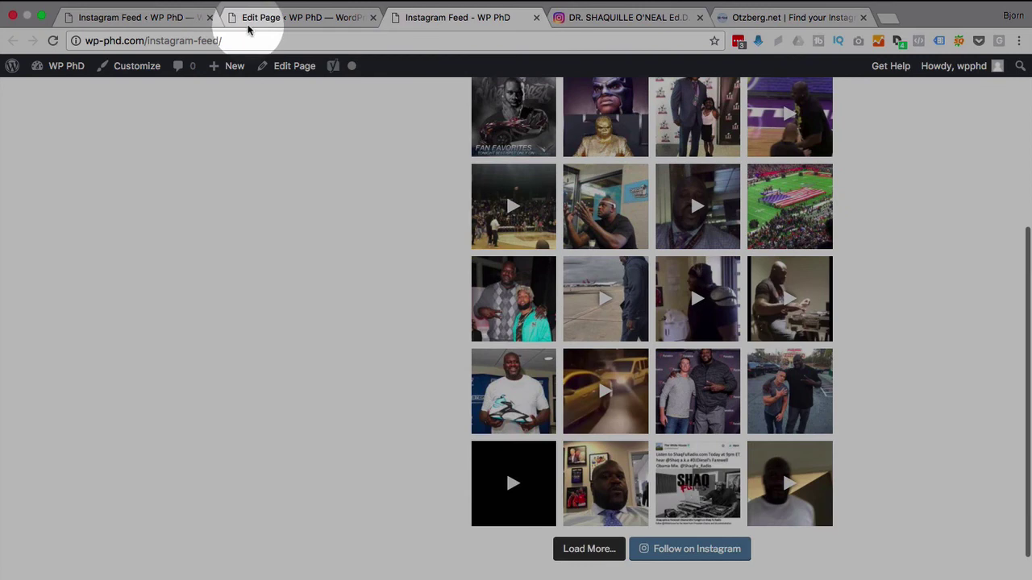
Step: Open the Instagram Feed plugin's Customize settings and examine the feed size, background and Photos options
{"action": "left_click", "coordinate": [250, 22]}
{"action": "left_click", "coordinate": [202, 19]}
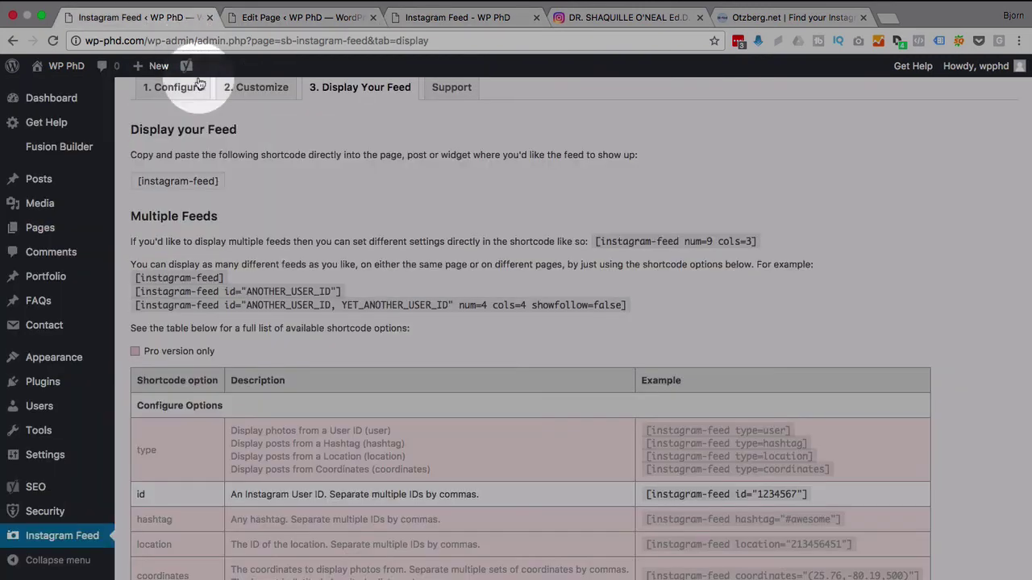
{"action": "scroll", "coordinate": [226, 96], "scroll_direction": "up", "scroll_amount": 1}
{"action": "left_click", "coordinate": [251, 128]}
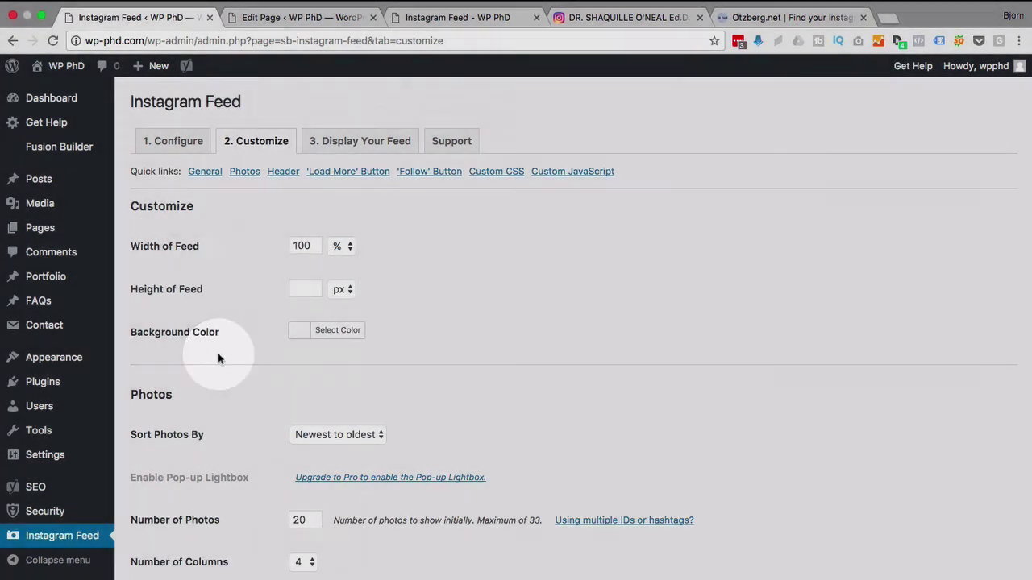
{"action": "scroll", "coordinate": [218, 361], "scroll_direction": "down", "scroll_amount": 5}
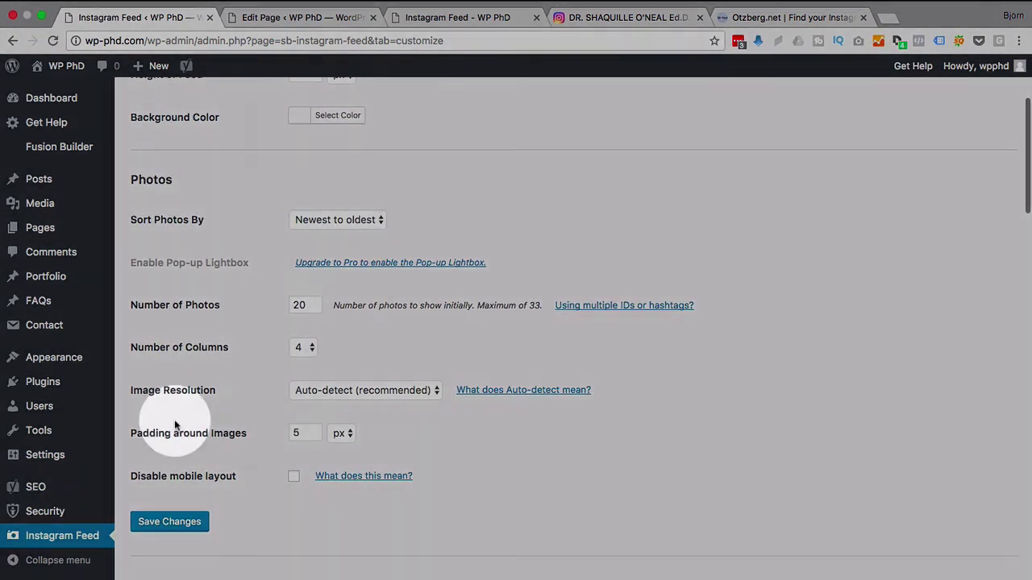